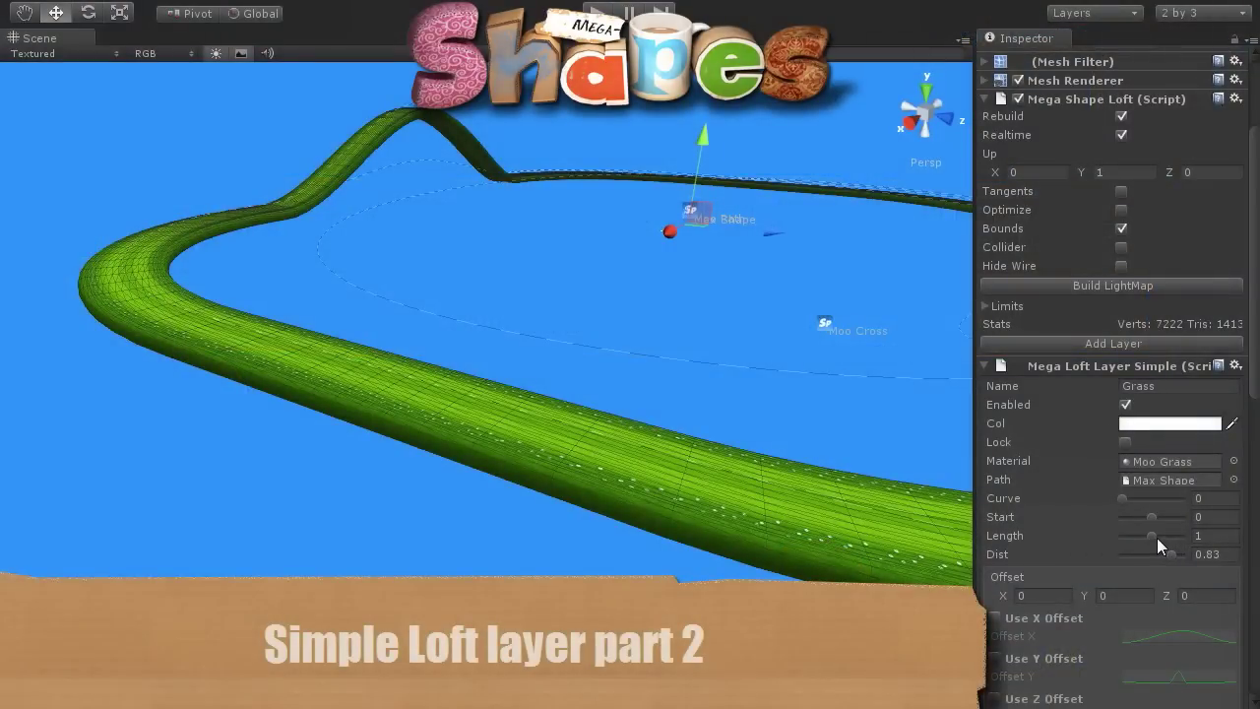
Set the Grass loft layer to Start -0.03 and Length 0.48, leaving its end open
{"action": "mouse_move", "coordinate": [1153, 535]}
{"action": "left_mouse_down"}
{"action": "mouse_move", "coordinate": [1134, 537]}
{"action": "mouse_move", "coordinate": [1179, 513]}
{"action": "mouse_move", "coordinate": [1080, 524]}
{"action": "left_mouse_up"}
{"action": "mouse_move", "coordinate": [525, 467]}
{"action": "left_mouse_down", "text": "alt"}
{"action": "mouse_move", "coordinate": [519, 447]}
{"action": "mouse_move", "coordinate": [562, 430]}
{"action": "mouse_move", "coordinate": [540, 444]}
{"action": "left_mouse_up", "text": "alt"}
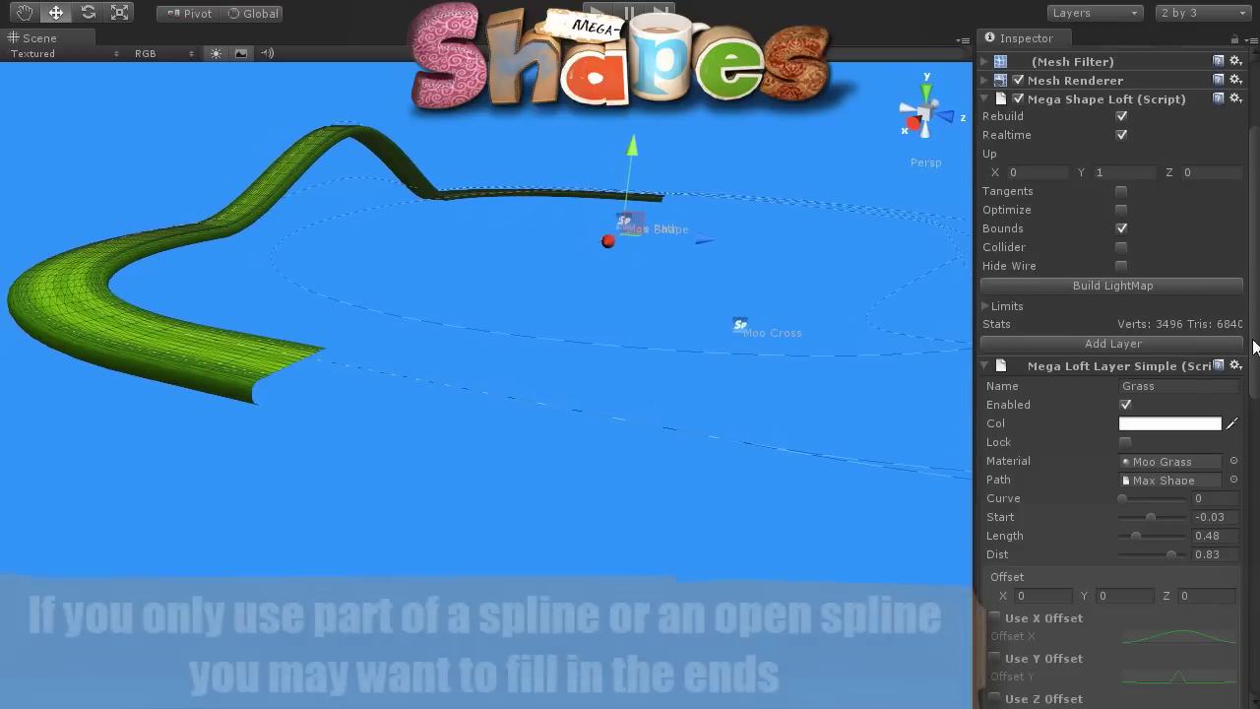
Enable a Soil cap on the far end of the loft, leaving Cap Start off
{"action": "scroll", "coordinate": [1123, 349], "scroll_direction": "down", "scroll_amount": 5}
{"action": "scroll", "coordinate": [1123, 350], "scroll_direction": "down", "scroll_amount": 8}
{"action": "scroll", "coordinate": [1112, 394], "scroll_direction": "down", "scroll_amount": 8}
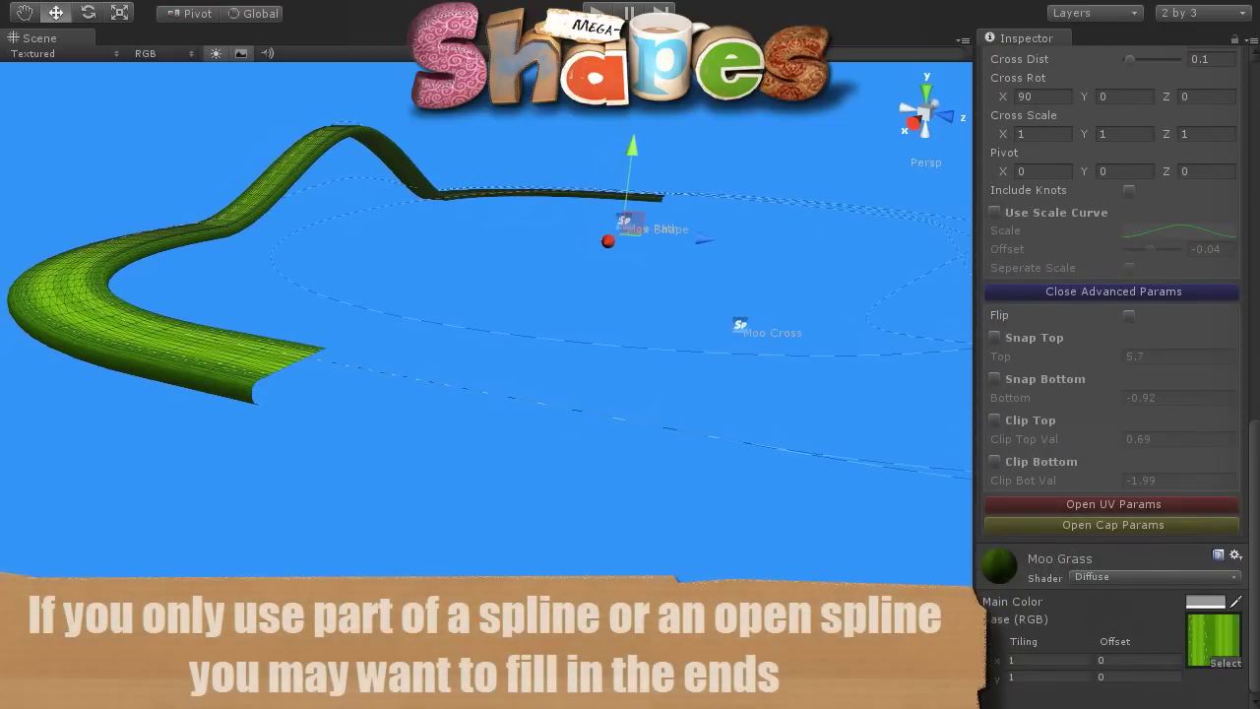
{"action": "left_click", "coordinate": [1116, 523]}
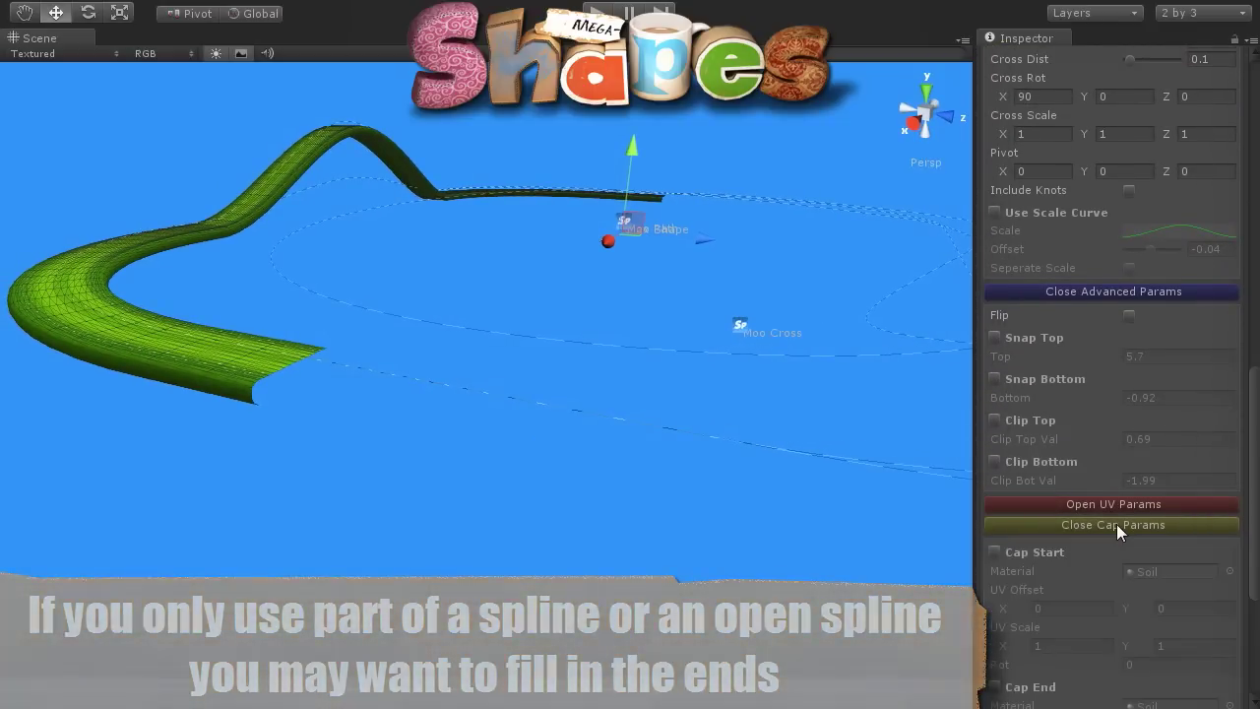
{"action": "scroll", "coordinate": [1258, 512], "scroll_direction": "down", "scroll_amount": 6}
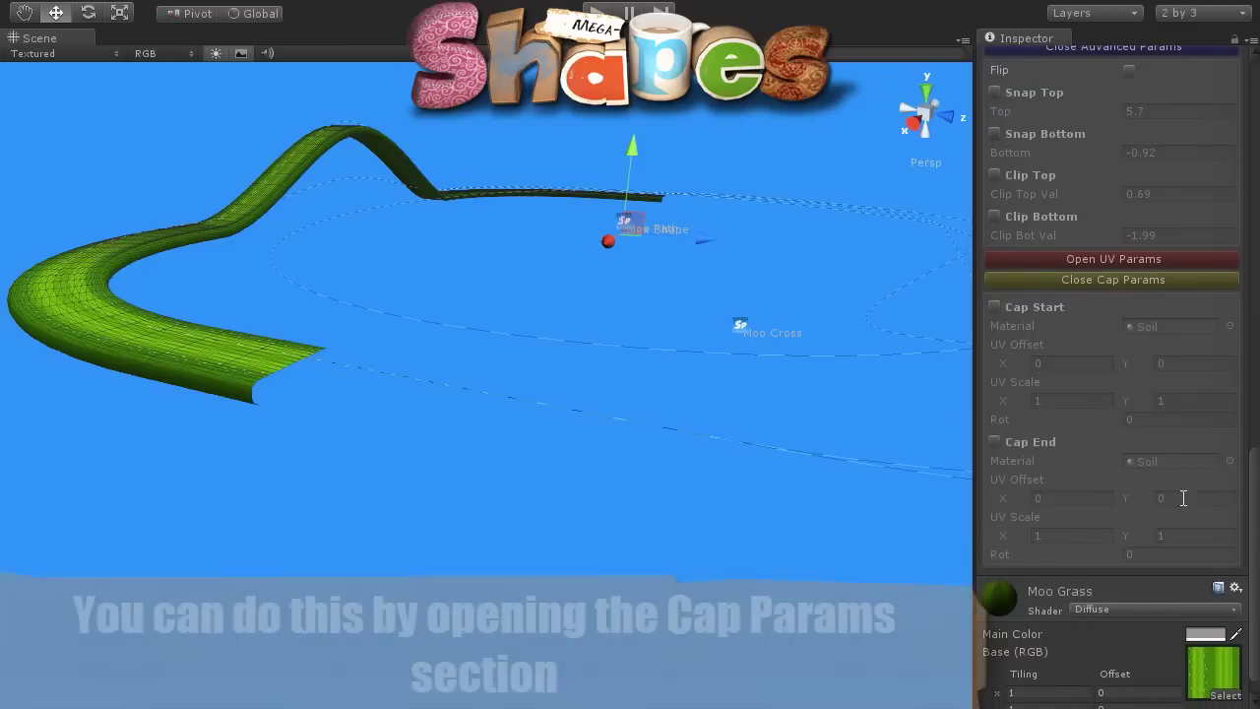
{"action": "left_click", "coordinate": [995, 306]}
{"action": "left_click", "coordinate": [995, 306]}
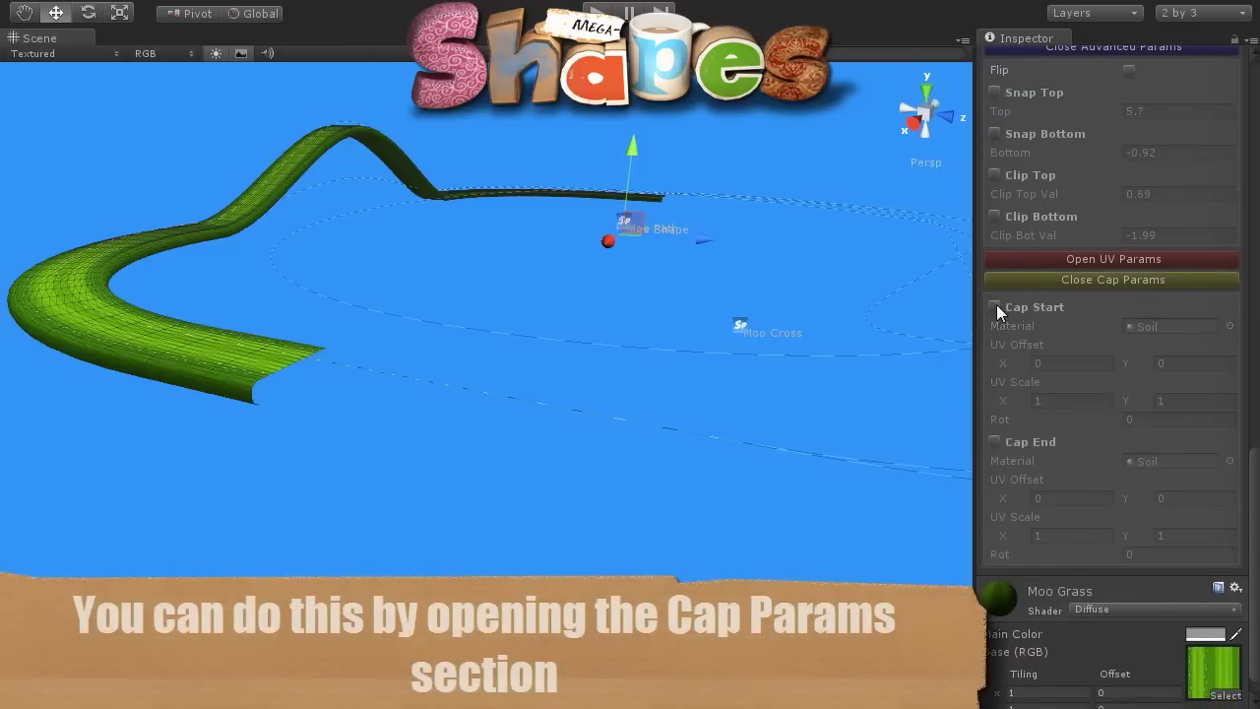
{"action": "left_click", "coordinate": [995, 441]}
Shift the end cap's UV Offset X to 0.3 while viewing the capped end
{"action": "mouse_move", "coordinate": [248, 387]}
{"action": "middle_mouse_down"}
{"action": "mouse_move", "coordinate": [352, 369]}
{"action": "mouse_move", "coordinate": [529, 408]}
{"action": "middle_mouse_up"}
{"action": "scroll", "coordinate": [528, 408], "scroll_direction": "up", "scroll_amount": 3}
{"action": "scroll", "coordinate": [532, 401], "scroll_direction": "up", "scroll_amount": 2}
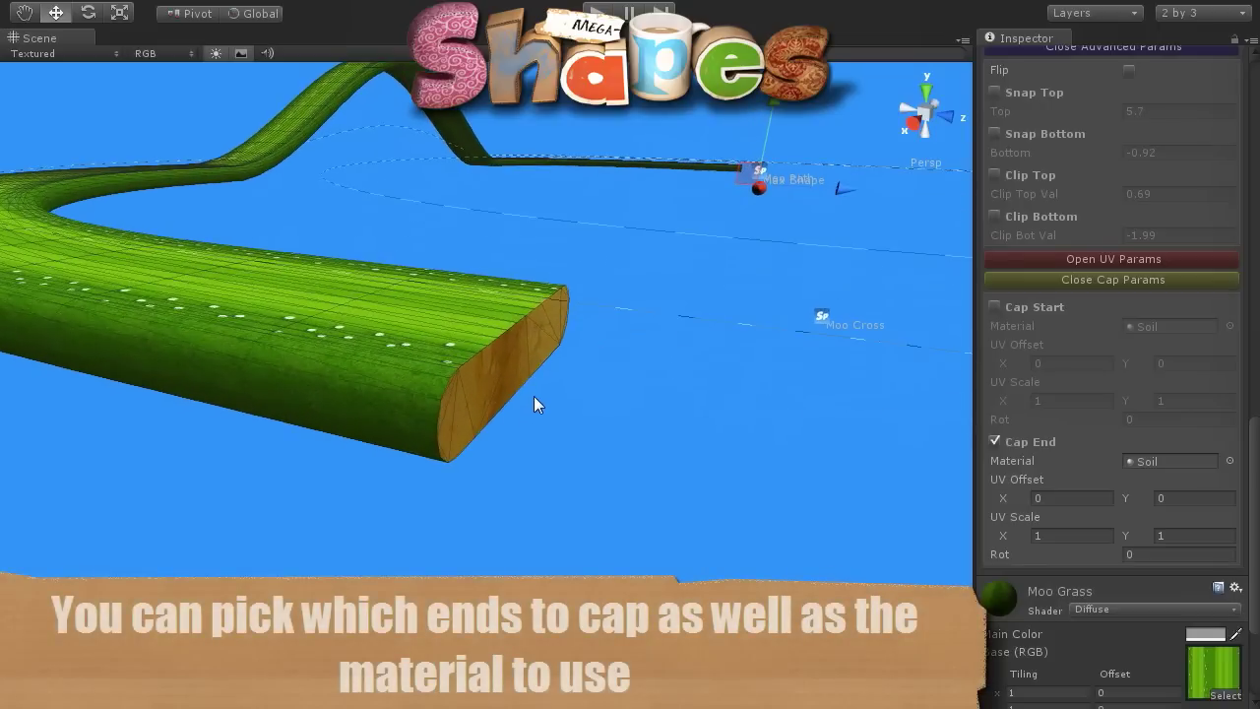
{"action": "left_click_drag", "start_coordinate": [533, 396], "coordinate": [465, 327], "text": "alt"}
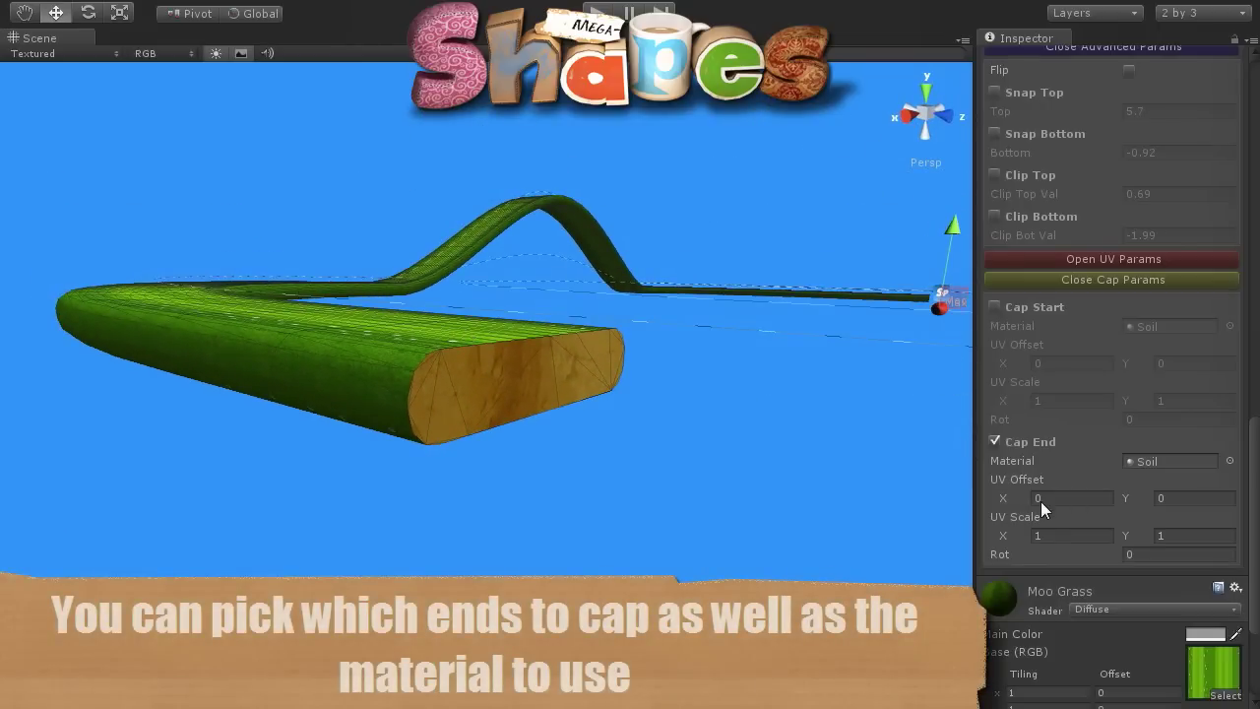
{"action": "left_click_drag", "start_coordinate": [1007, 497], "coordinate": [1001, 489]}
Set the end cap UV offset to 0.57, -0.1, UV scale 2.83 by 2.99 and rotation 90.72
{"action": "left_click_drag", "start_coordinate": [1128, 498], "coordinate": [1130, 497]}
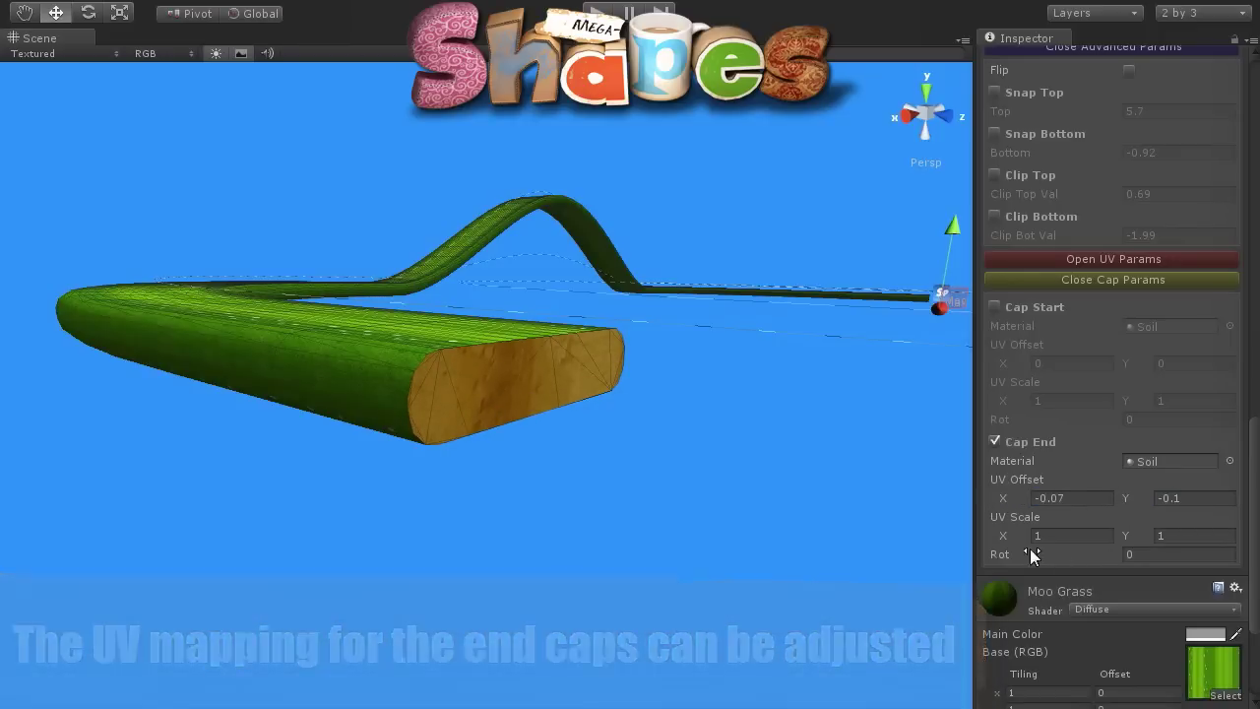
{"action": "left_click_drag", "start_coordinate": [1023, 534], "coordinate": [1064, 534]}
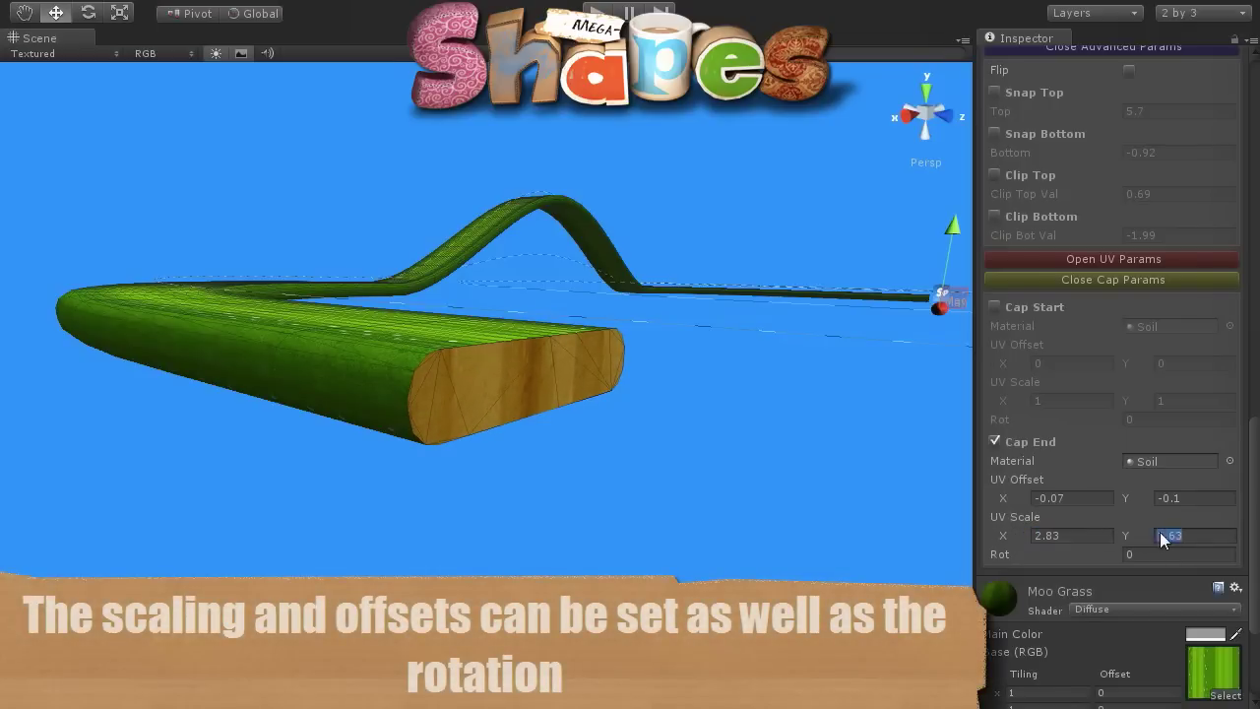
{"action": "left_click_drag", "start_coordinate": [1161, 537], "coordinate": [1209, 529]}
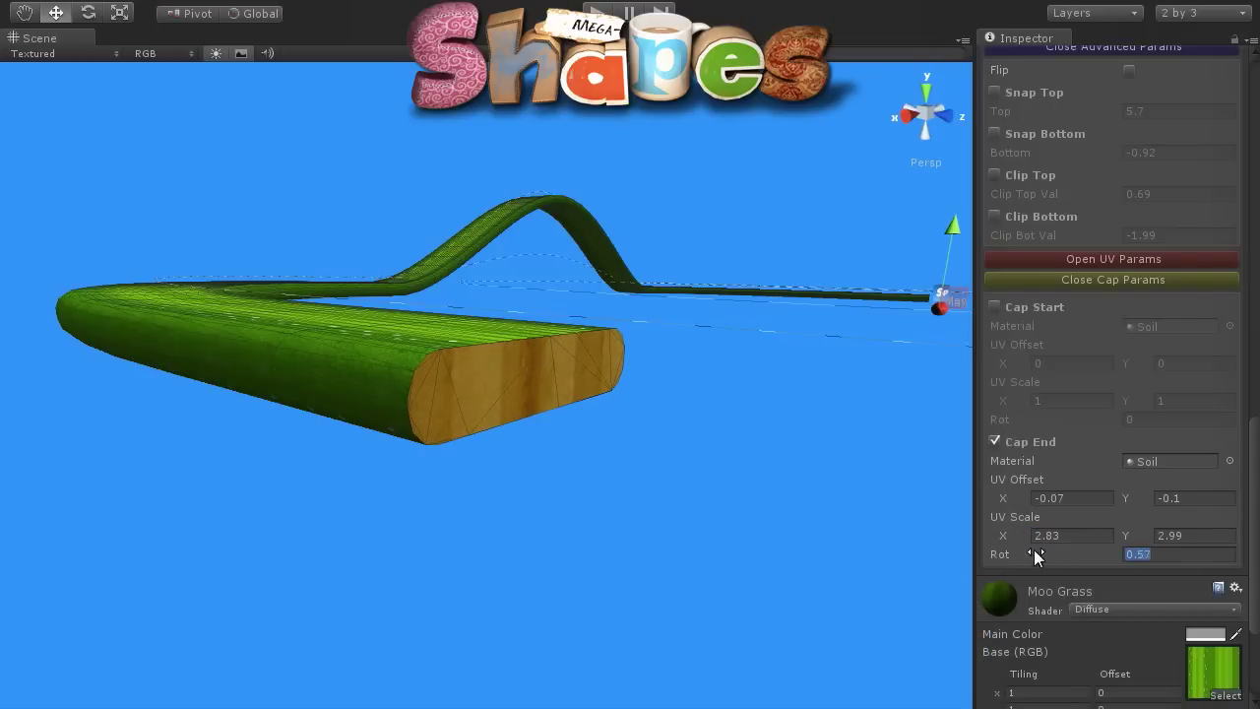
{"action": "mouse_move", "coordinate": [1033, 549]}
{"action": "left_mouse_down"}
{"action": "mouse_move", "coordinate": [345, 399]}
{"action": "mouse_move", "coordinate": [753, 361]}
{"action": "left_mouse_up"}
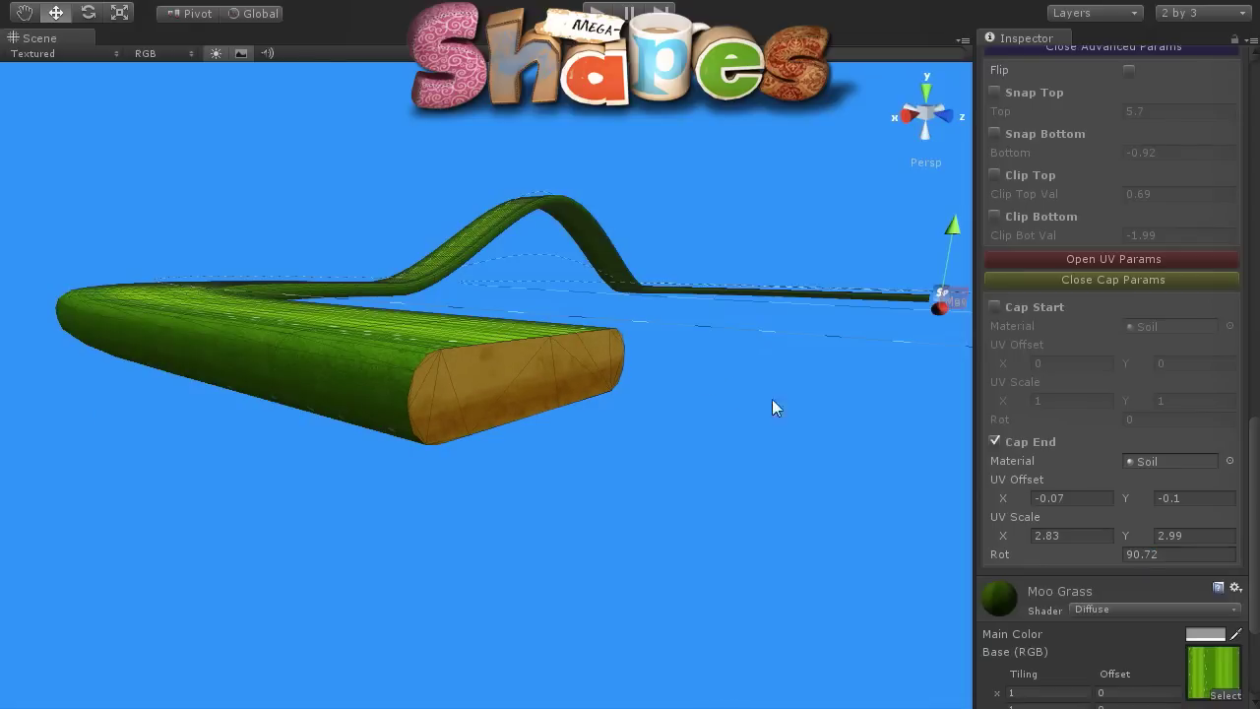
{"action": "left_click_drag", "start_coordinate": [1141, 498], "coordinate": [1024, 499]}
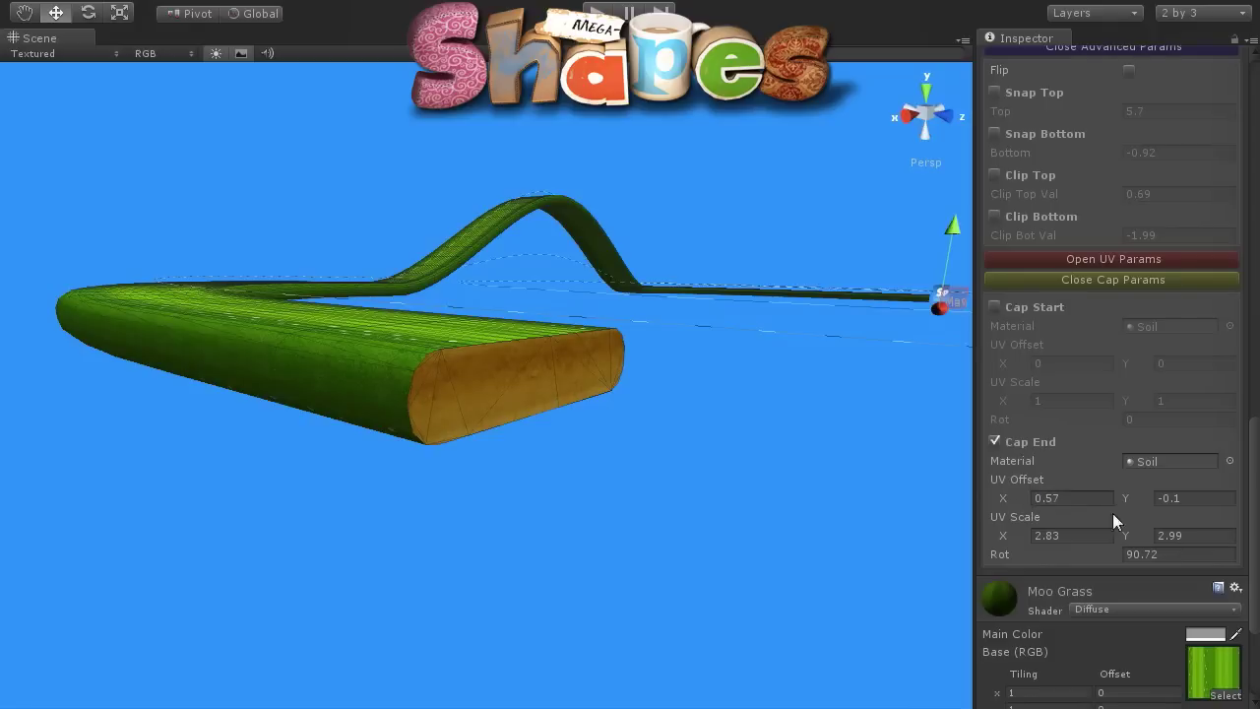
{"action": "left_click", "coordinate": [1230, 461]}
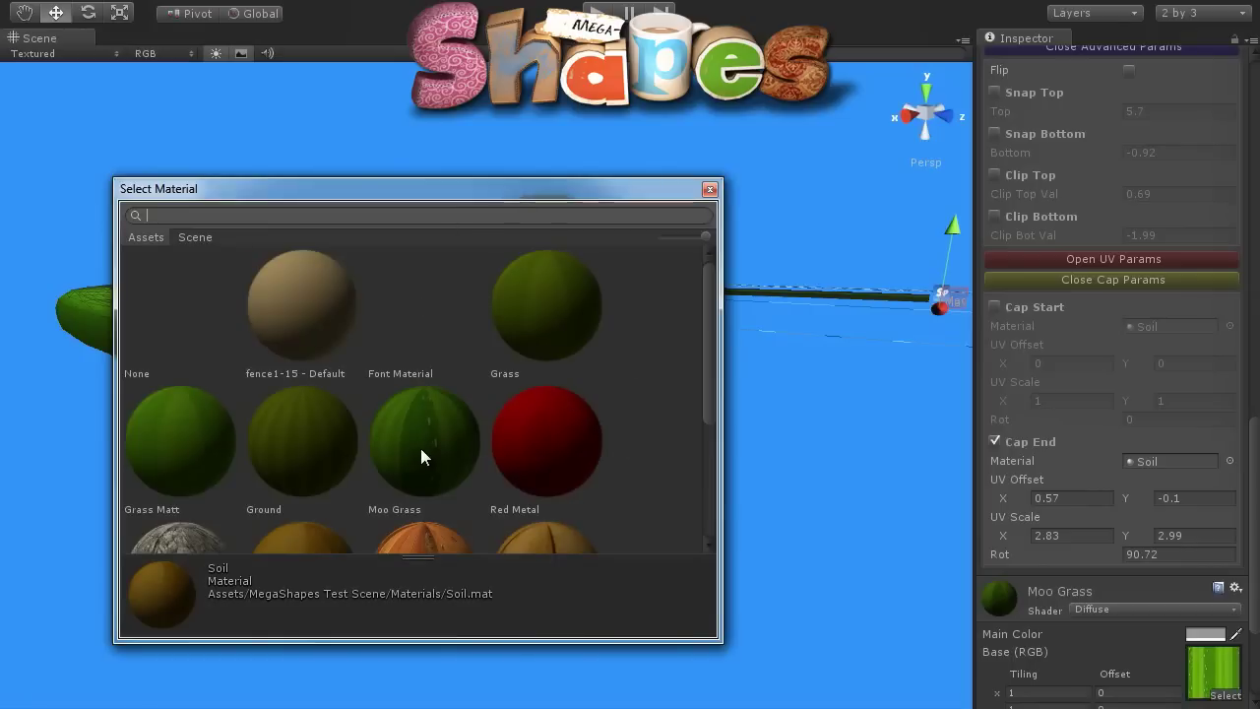
{"action": "left_click", "coordinate": [408, 452]}
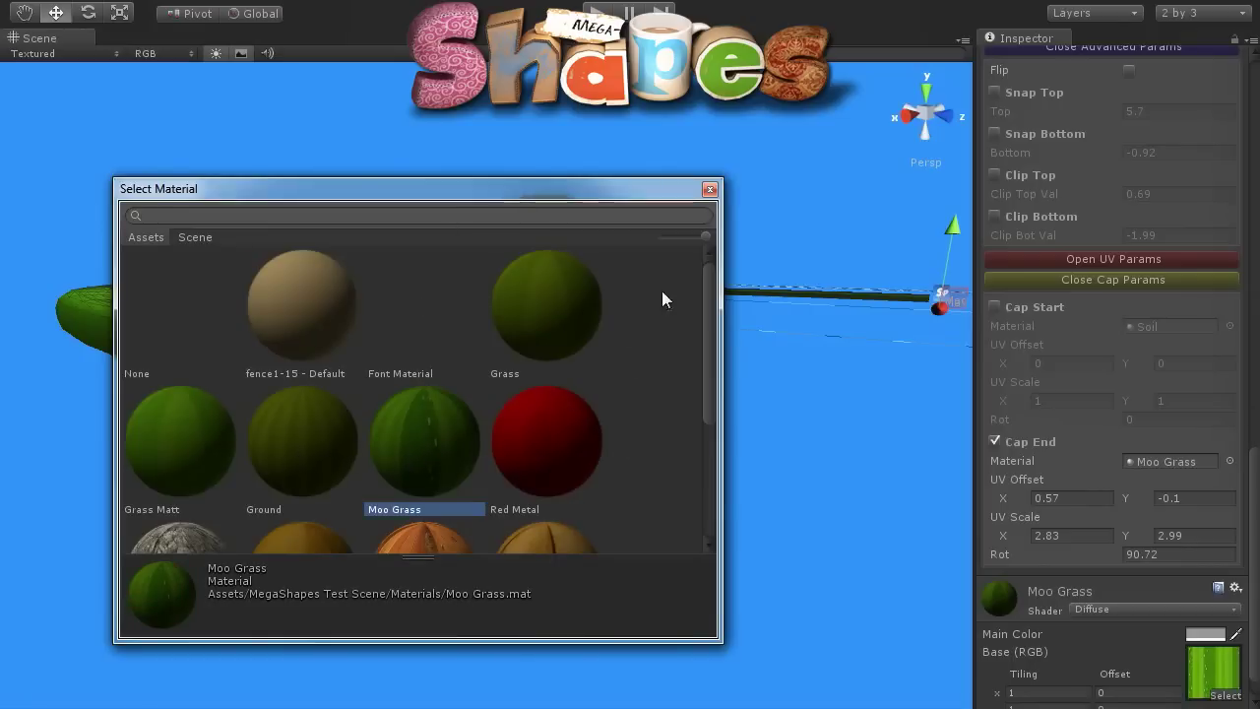
{"action": "left_click", "coordinate": [710, 190]}
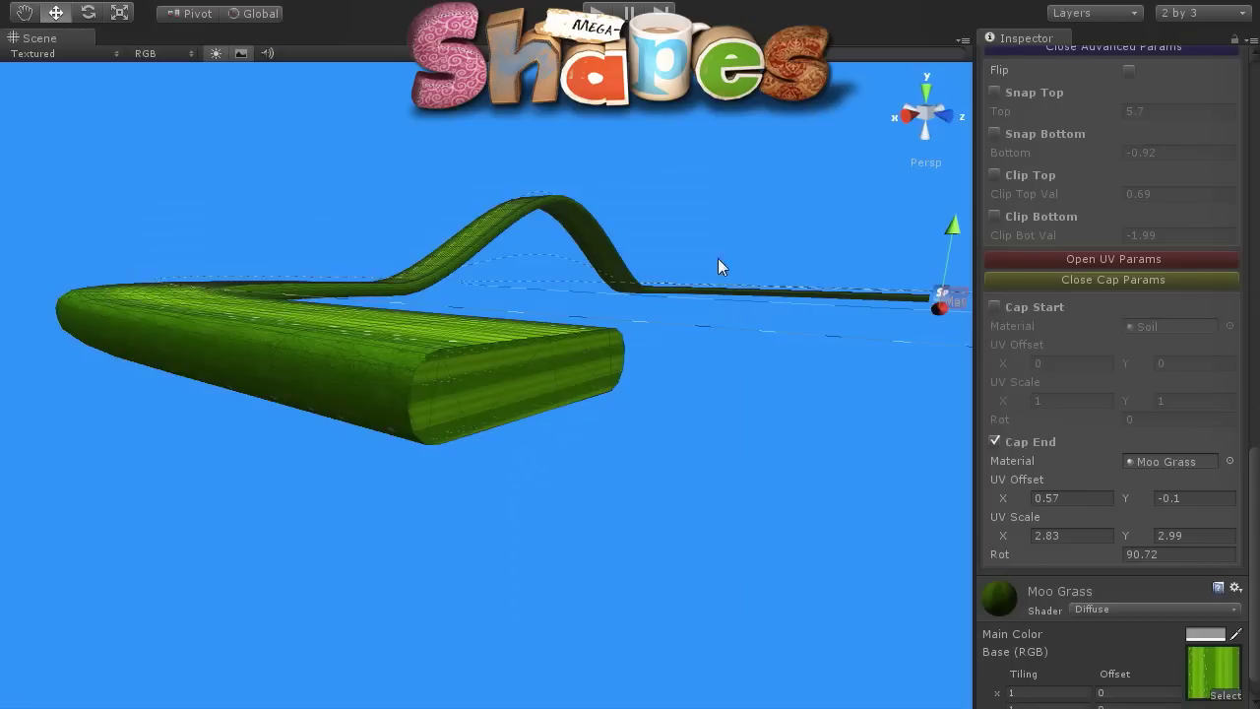
{"action": "left_click", "coordinate": [1231, 462]}
{"action": "left_click", "coordinate": [306, 541]}
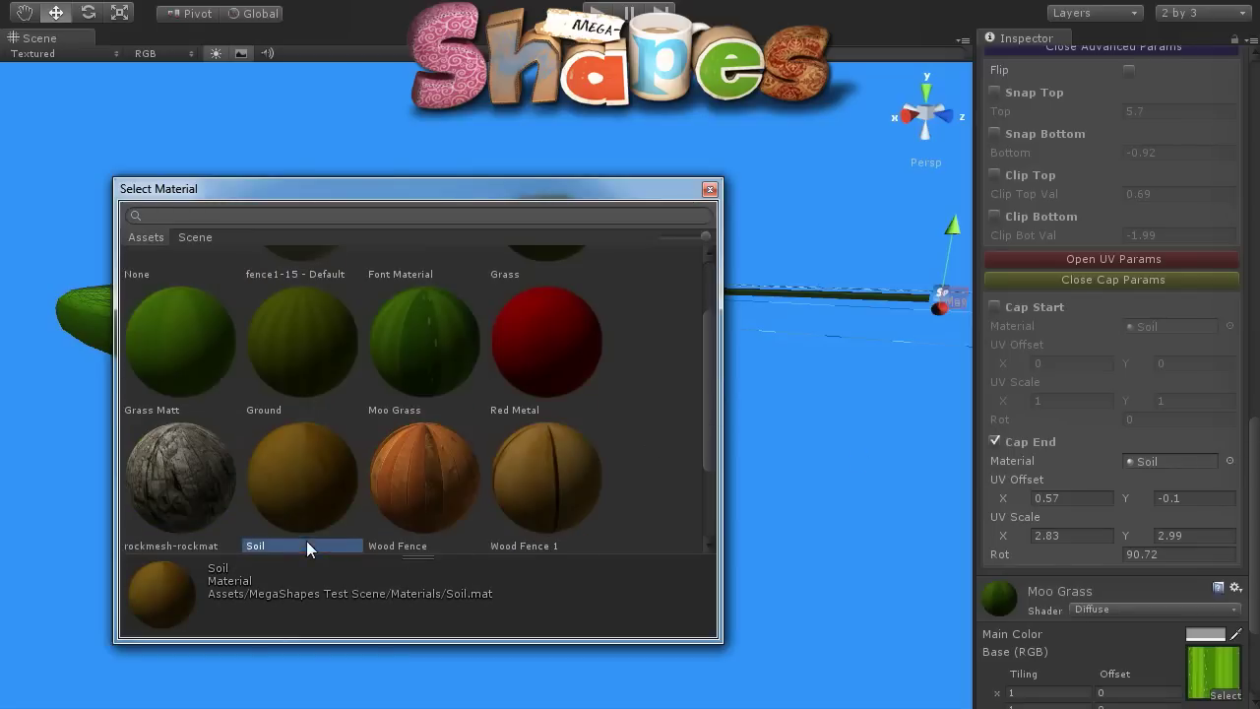
{"action": "left_click", "coordinate": [709, 189]}
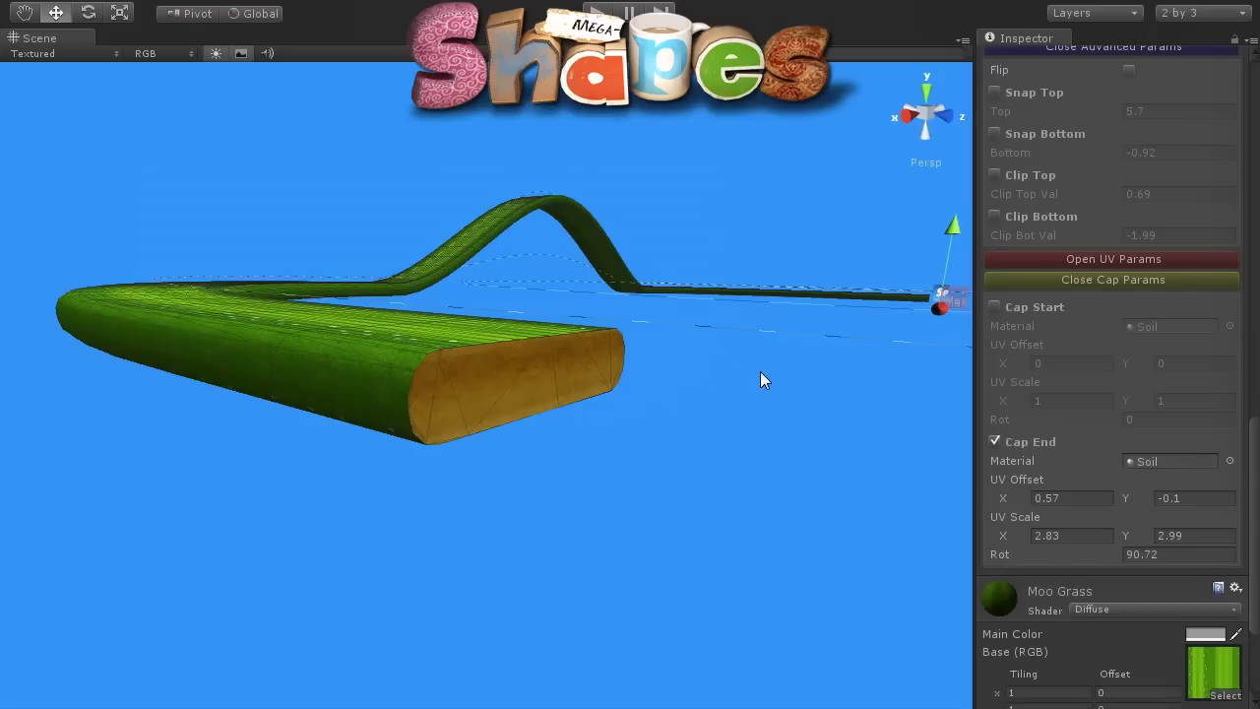
{"action": "left_click_drag", "start_coordinate": [760, 379], "coordinate": [210, 430], "text": "alt"}
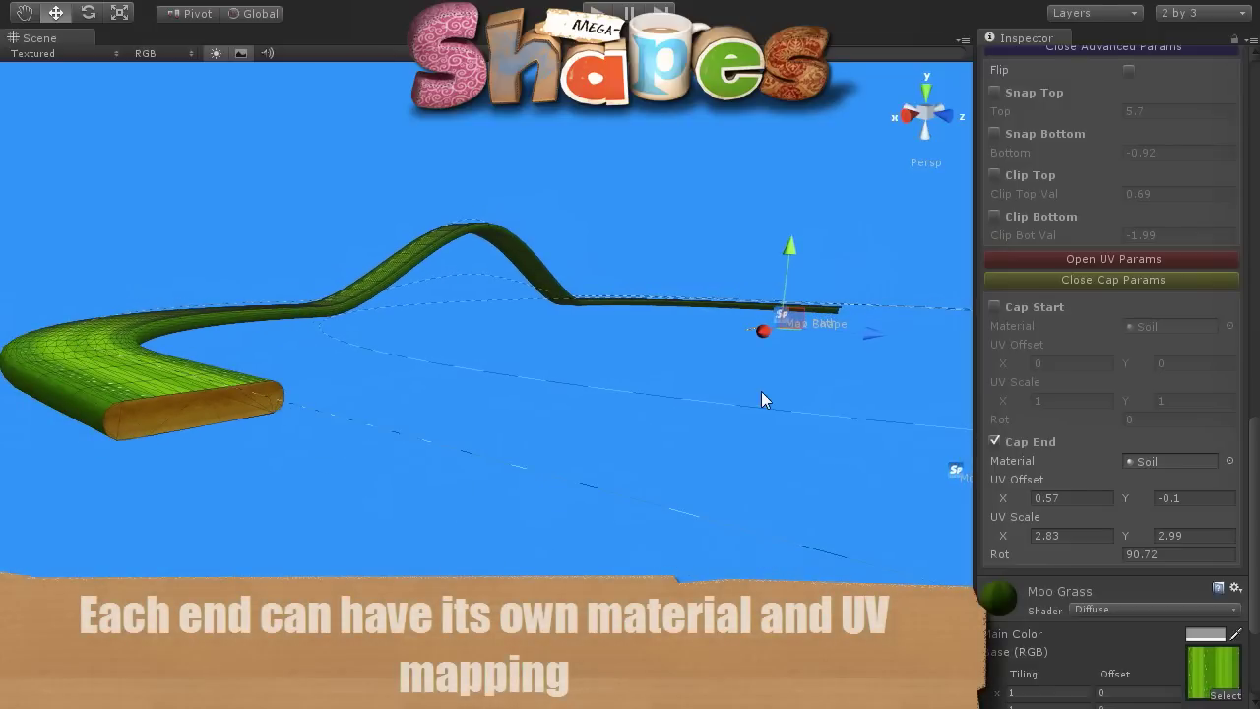
Add a Soil cap at the loft's start as well
{"action": "left_click", "coordinate": [994, 306]}
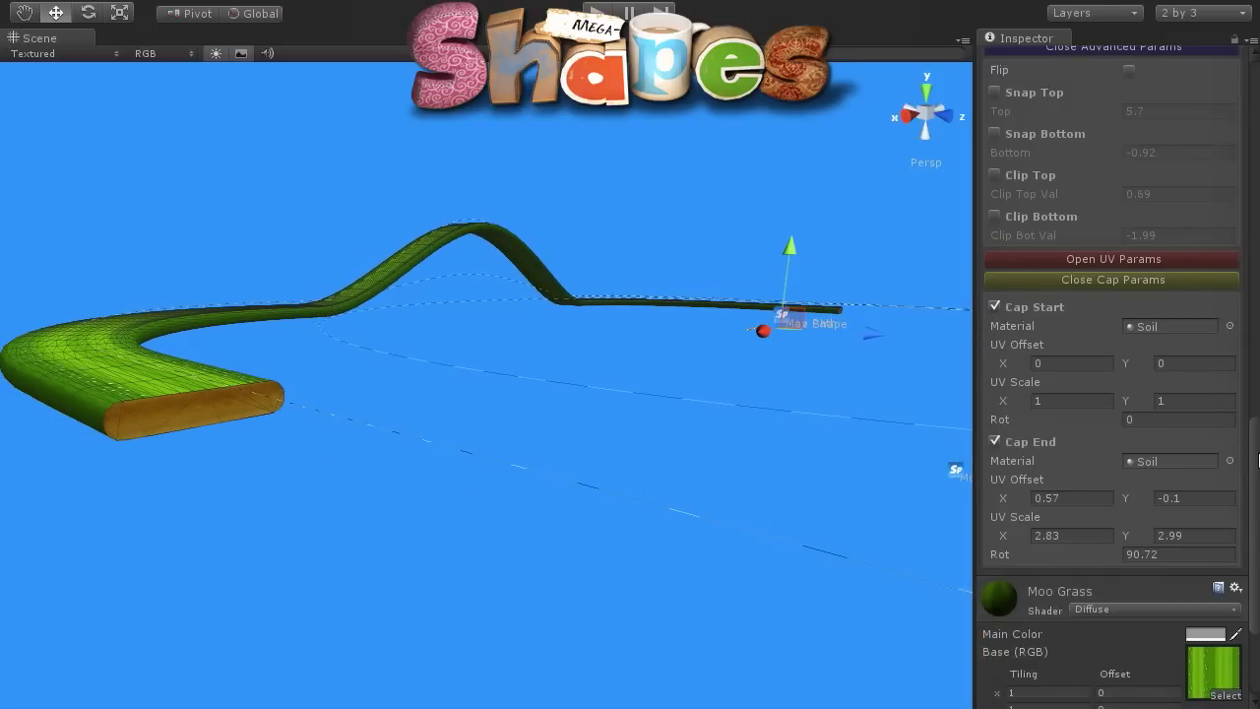
{"action": "scroll", "coordinate": [1256, 460], "scroll_direction": "up", "scroll_amount": 5}
{"action": "scroll", "coordinate": [1256, 460], "scroll_direction": "up", "scroll_amount": 10}
{"action": "scroll", "coordinate": [1256, 460], "scroll_direction": "up", "scroll_amount": 3}
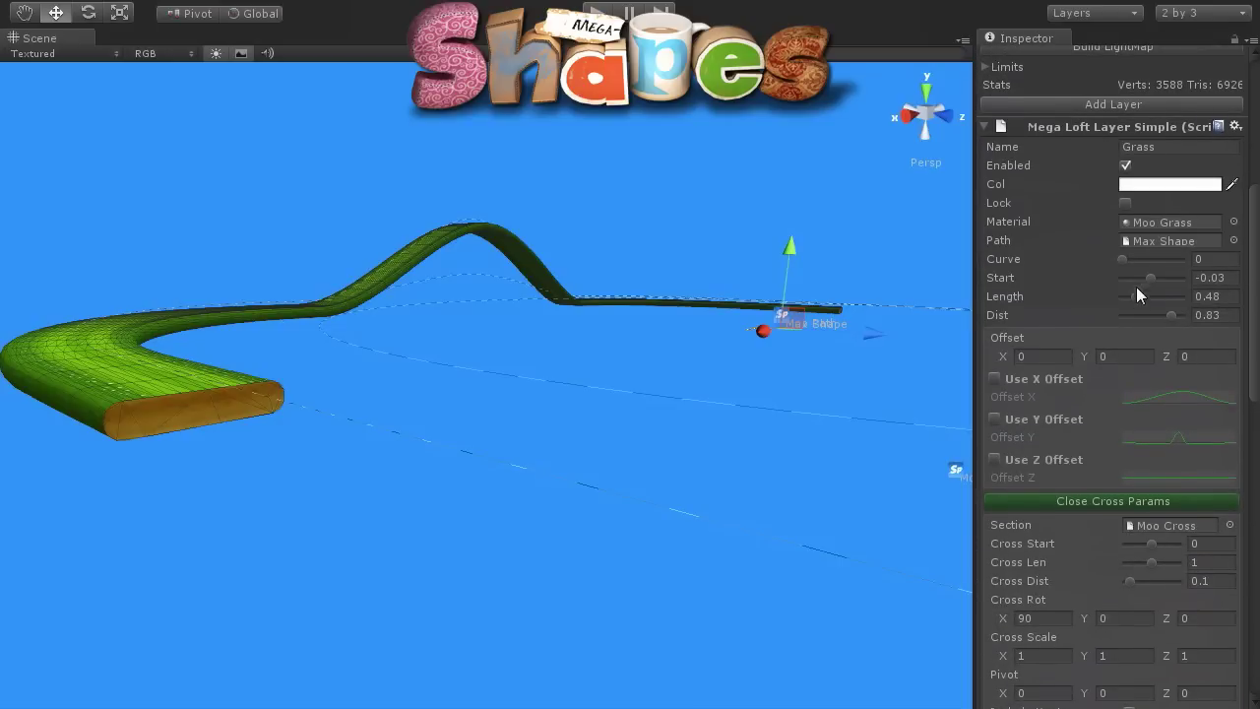
Reset the grass loft to Start 0 and Length 1 so it spans the whole spline
{"action": "left_click_drag", "start_coordinate": [1152, 279], "coordinate": [1138, 296]}
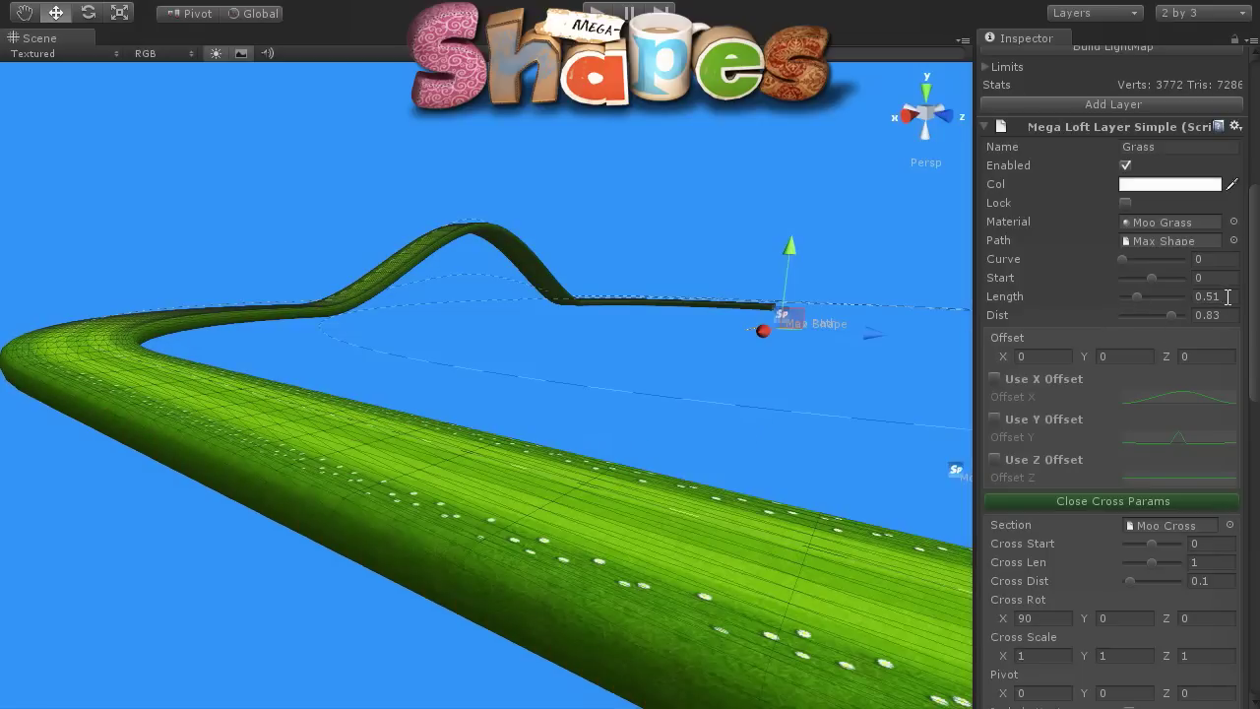
{"action": "type", "text": "1"}
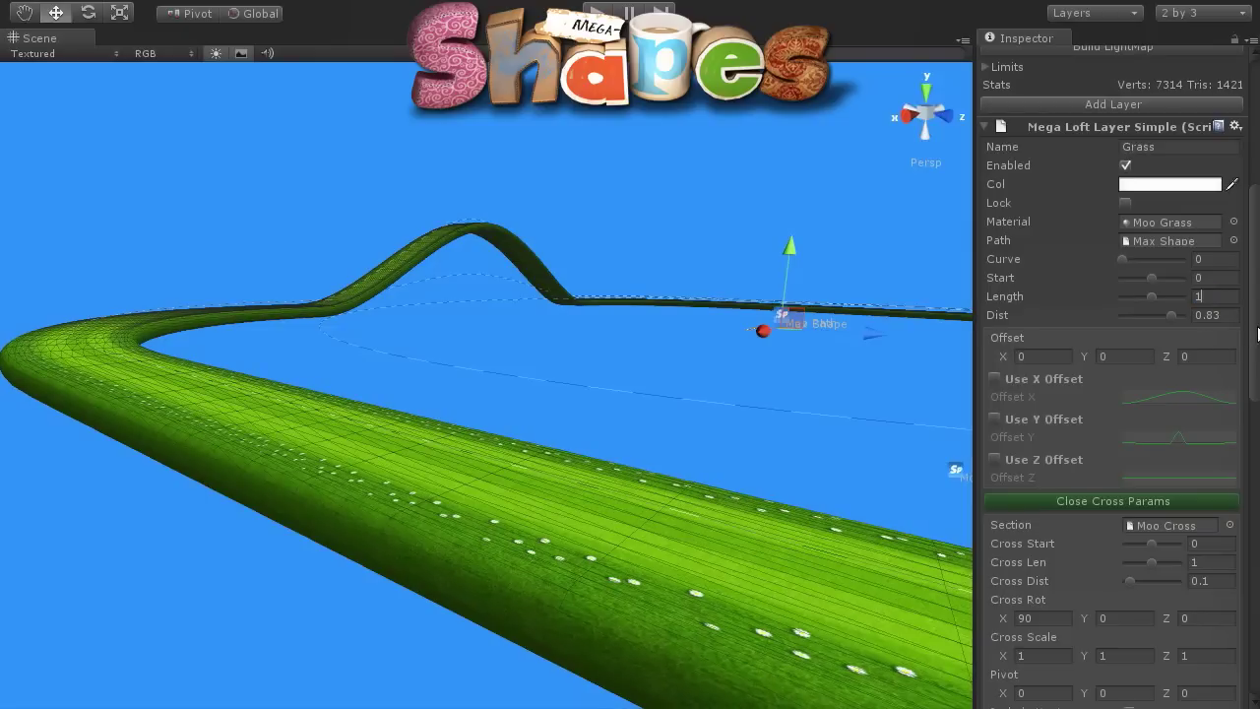
{"action": "scroll", "coordinate": [1112, 334], "scroll_direction": "up", "scroll_amount": 2}
{"action": "scroll", "coordinate": [1112, 335], "scroll_direction": "down", "scroll_amount": 4}
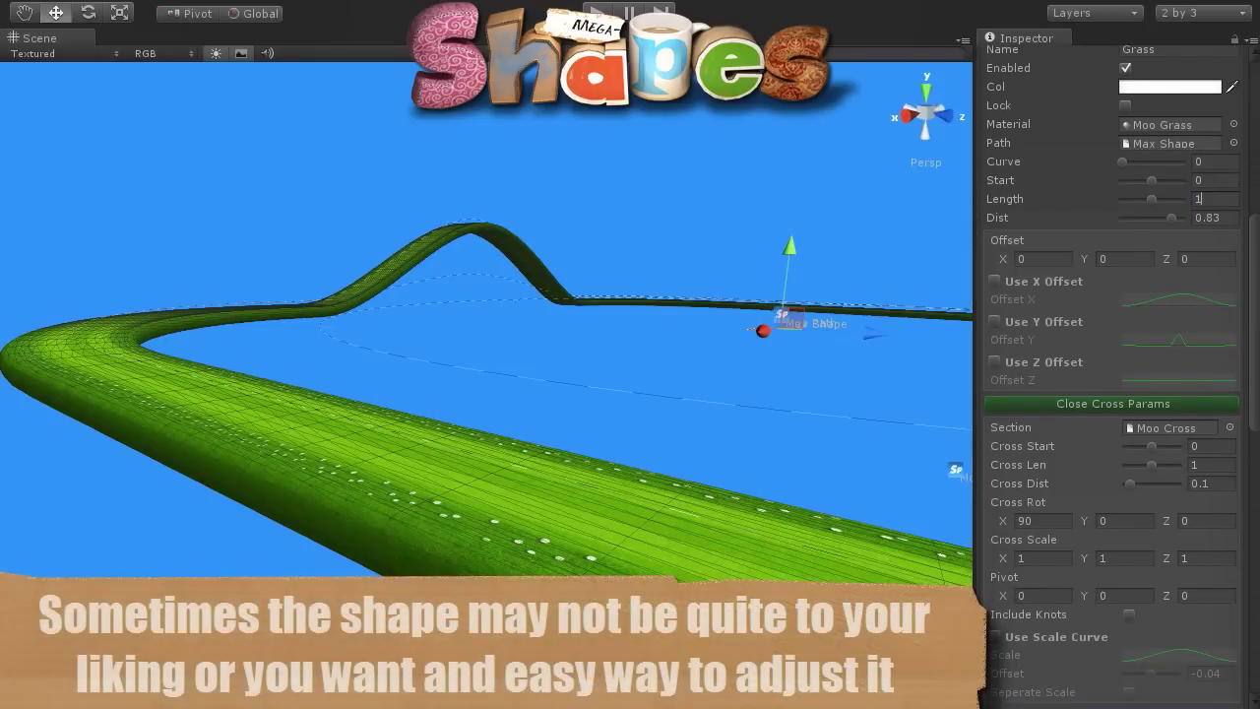
Turn on Use Y Offset so the grass loft follows its Offset Y curve
{"action": "scroll", "coordinate": [647, 442], "scroll_direction": "down", "scroll_amount": 5}
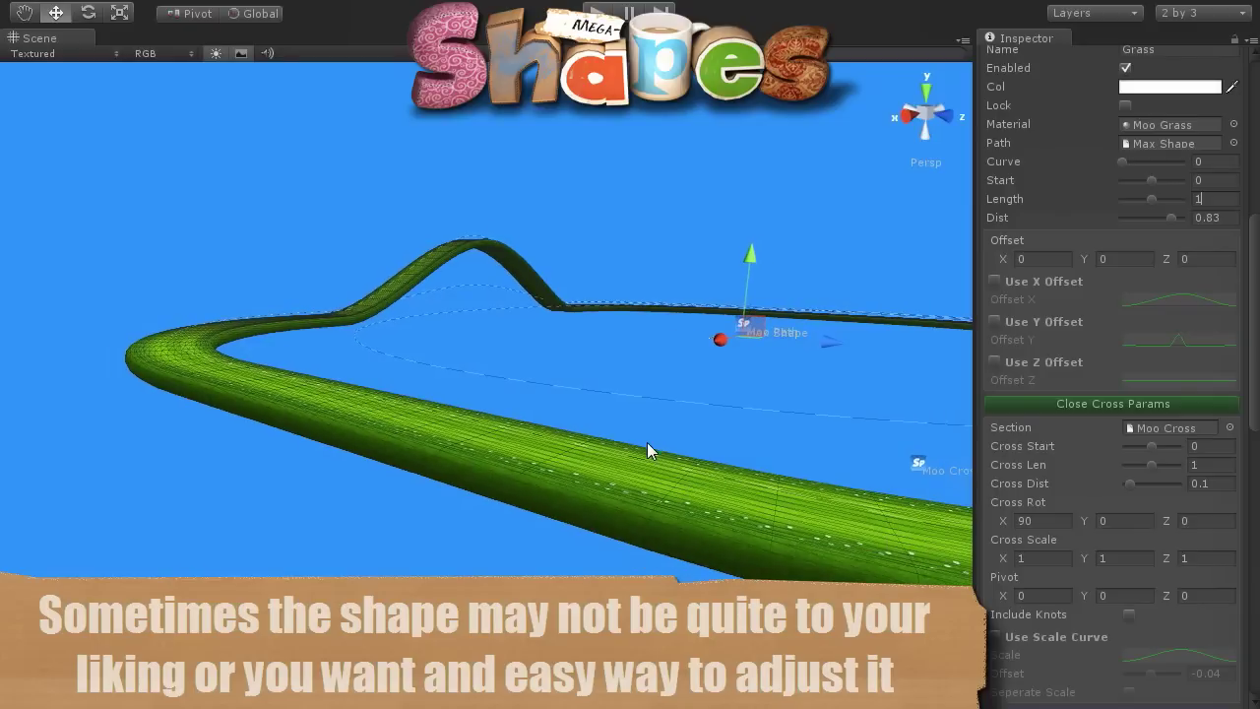
{"action": "left_click", "coordinate": [995, 321]}
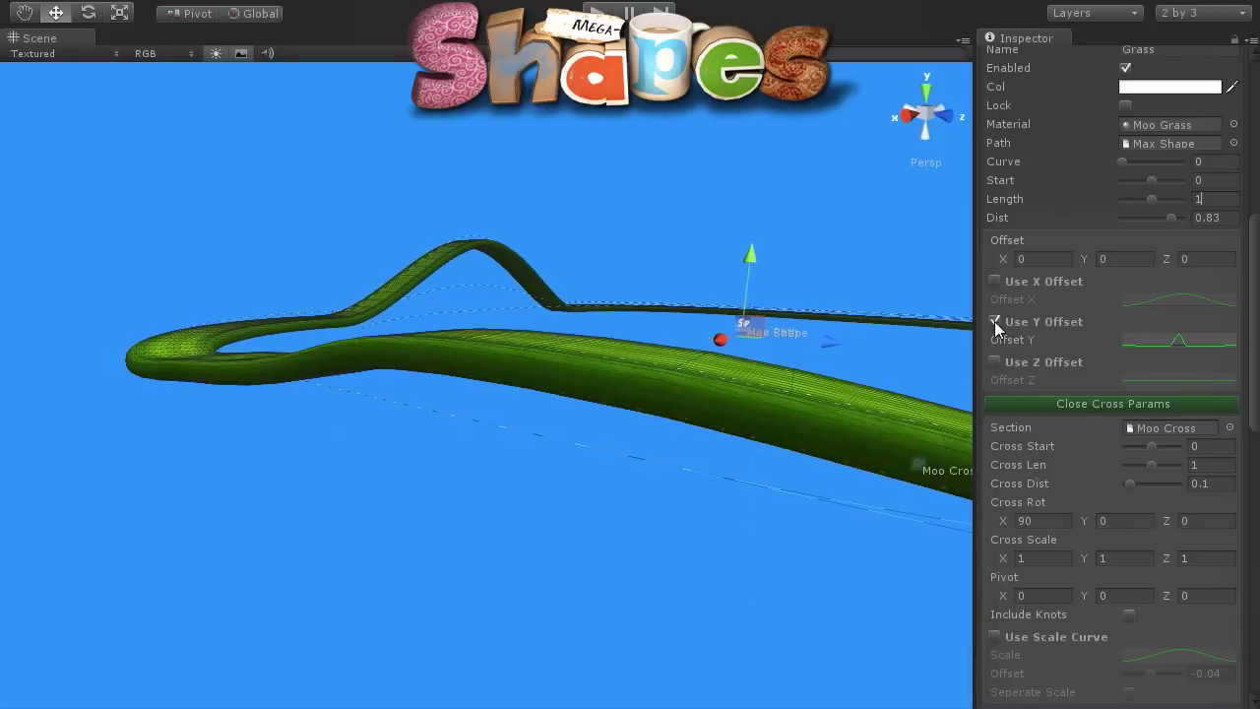
{"action": "mouse_move", "coordinate": [572, 445]}
{"action": "left_mouse_down", "text": "alt"}
{"action": "mouse_move", "coordinate": [657, 506]}
{"action": "mouse_move", "coordinate": [657, 460]}
{"action": "left_mouse_up", "text": "alt"}
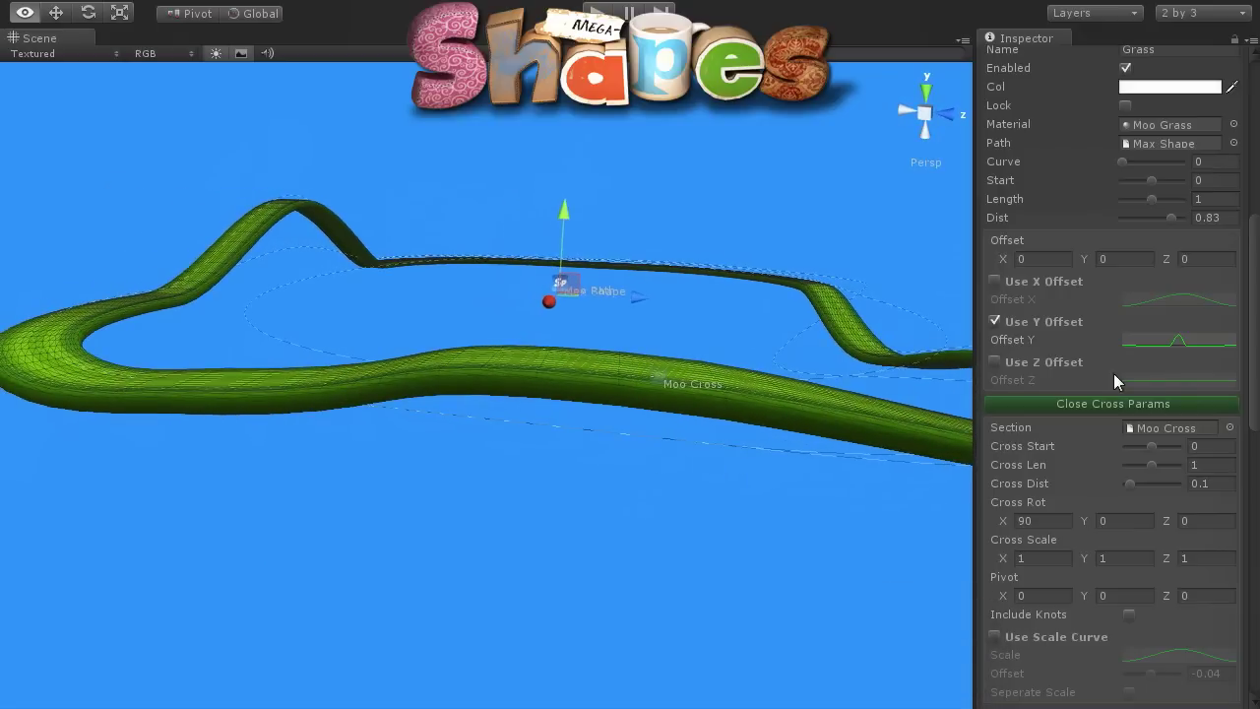
Raise the Offset Y curve's peak to about 1.3, then switch Use Y Offset off
{"action": "left_click", "coordinate": [1179, 342]}
{"action": "left_click", "coordinate": [735, 453]}
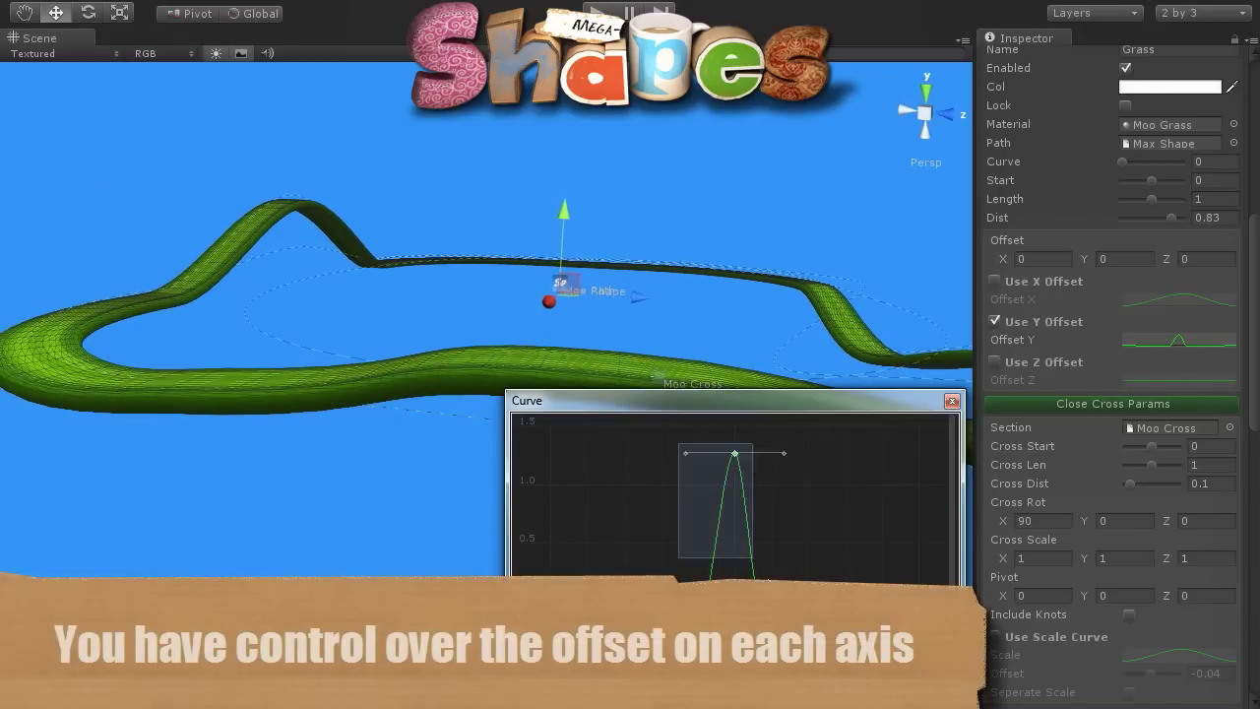
{"action": "left_click_drag", "start_coordinate": [677, 443], "coordinate": [752, 557]}
{"action": "mouse_move", "coordinate": [736, 458]}
{"action": "left_mouse_down"}
{"action": "mouse_move", "coordinate": [726, 448]}
{"action": "mouse_move", "coordinate": [847, 431]}
{"action": "mouse_move", "coordinate": [763, 448]}
{"action": "mouse_move", "coordinate": [738, 473]}
{"action": "mouse_move", "coordinate": [730, 532]}
{"action": "mouse_move", "coordinate": [737, 438]}
{"action": "mouse_move", "coordinate": [759, 452]}
{"action": "mouse_move", "coordinate": [743, 455]}
{"action": "left_mouse_up"}
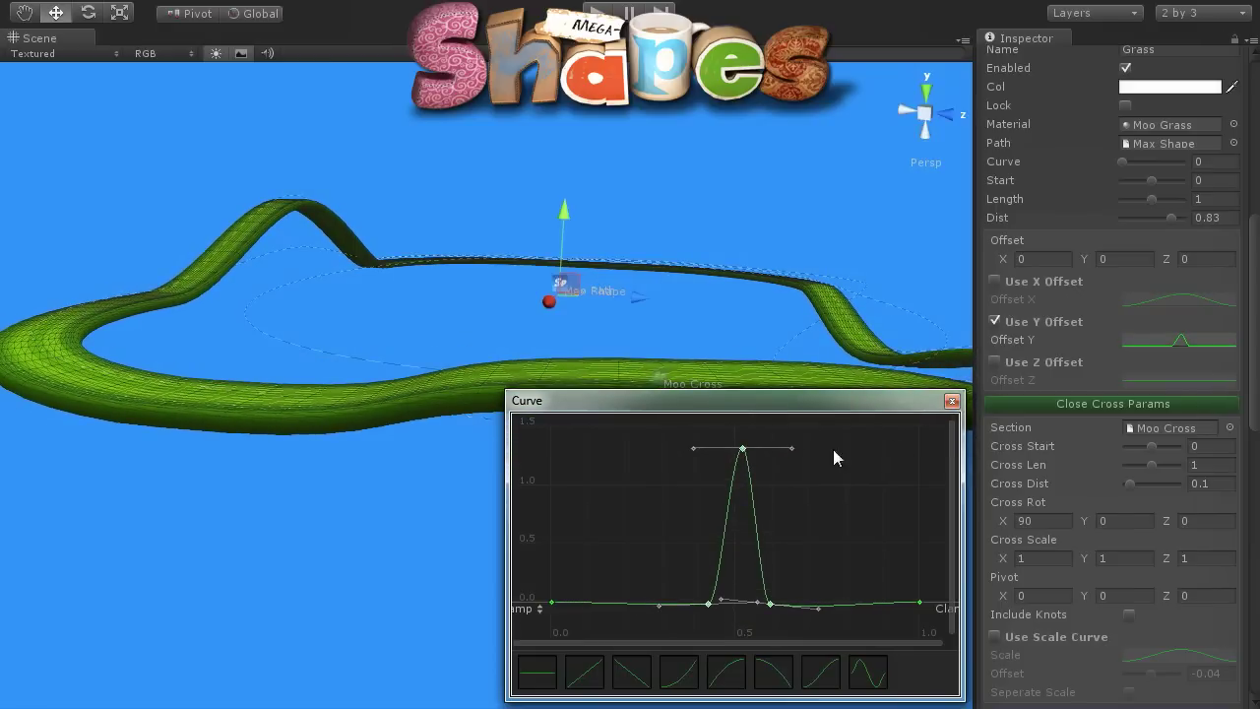
{"action": "left_click", "coordinate": [951, 401]}
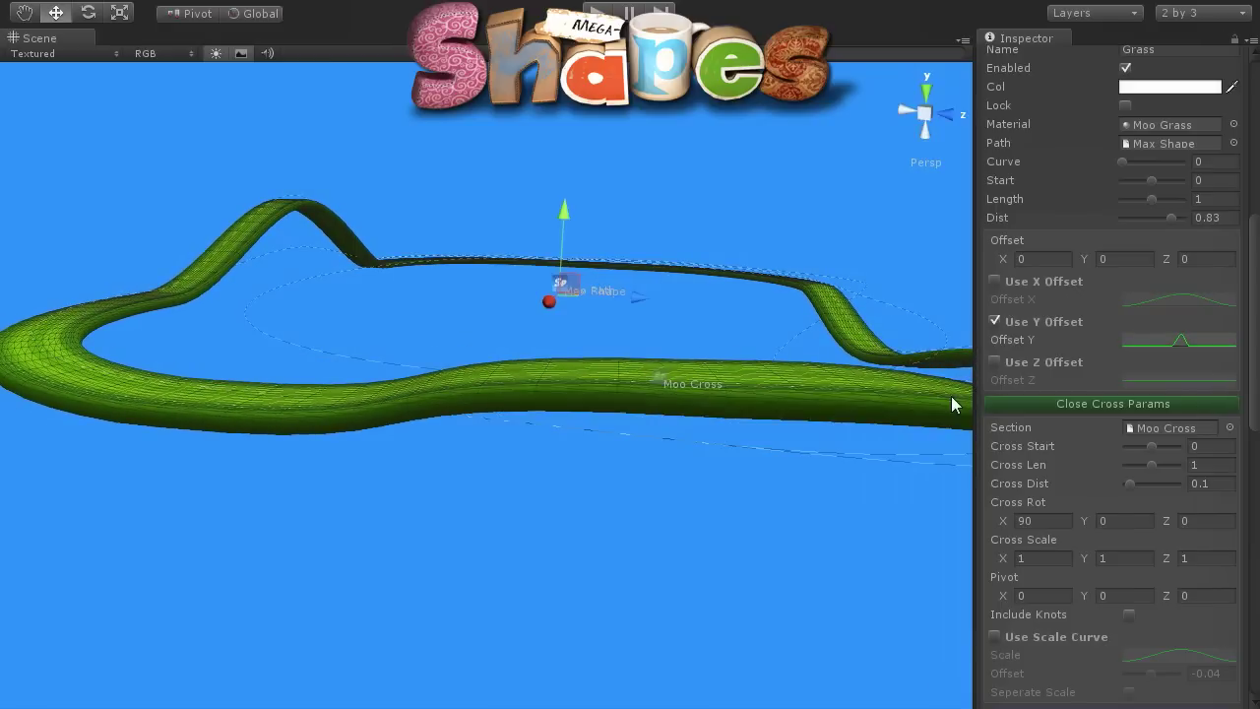
{"action": "left_click", "coordinate": [995, 322]}
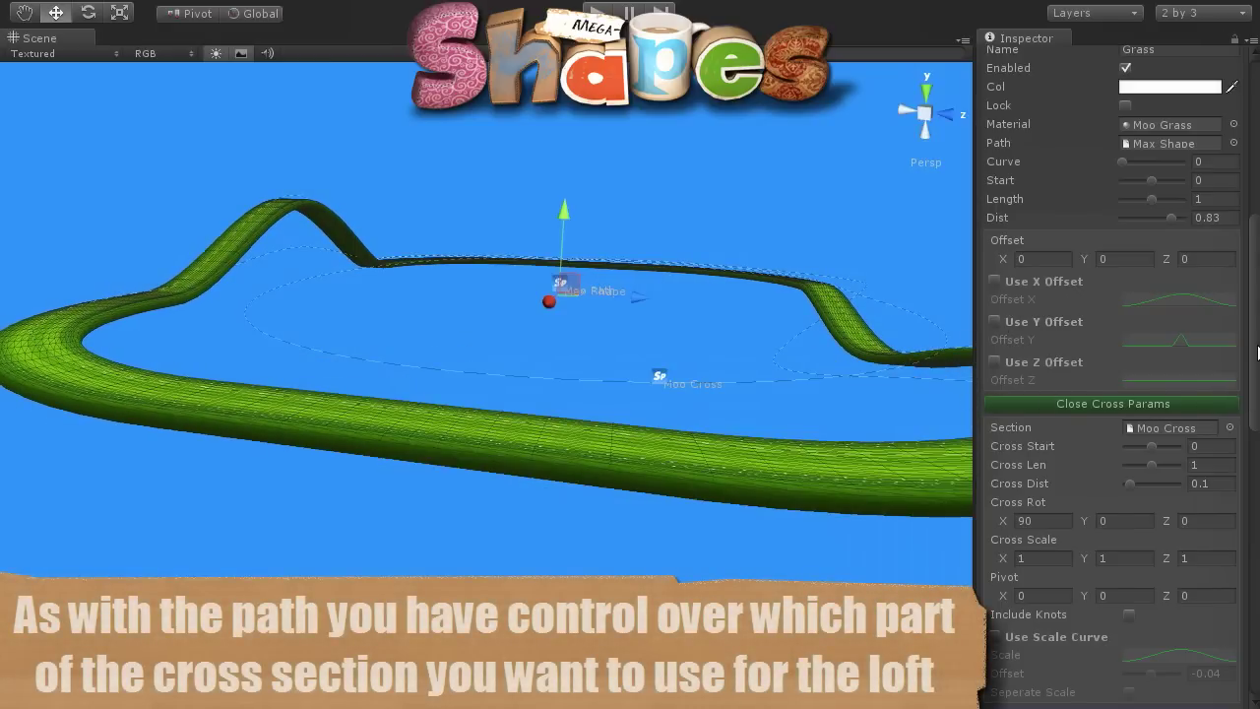
{"action": "left_click_drag", "start_coordinate": [1258, 351], "coordinate": [1256, 413]}
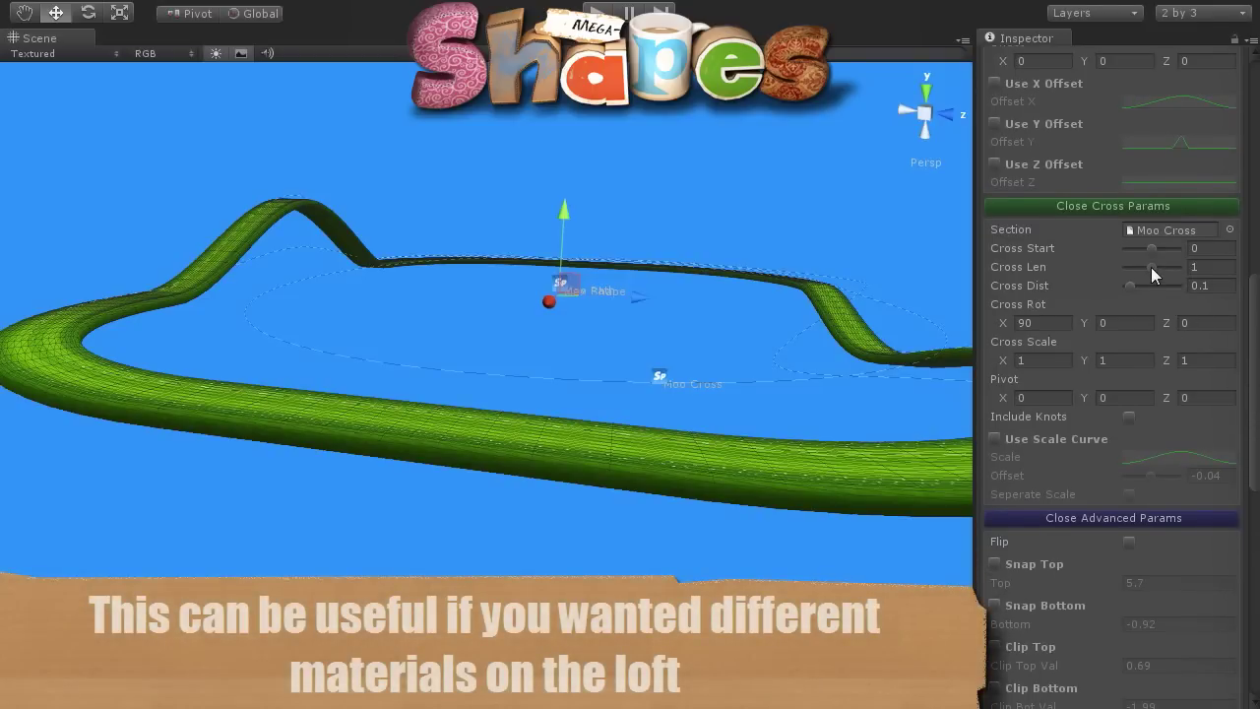
{"action": "mouse_move", "coordinate": [1150, 267]}
{"action": "left_mouse_down"}
{"action": "mouse_move", "coordinate": [1147, 249]}
{"action": "mouse_move", "coordinate": [1126, 248]}
{"action": "mouse_move", "coordinate": [1159, 243]}
{"action": "left_mouse_up"}
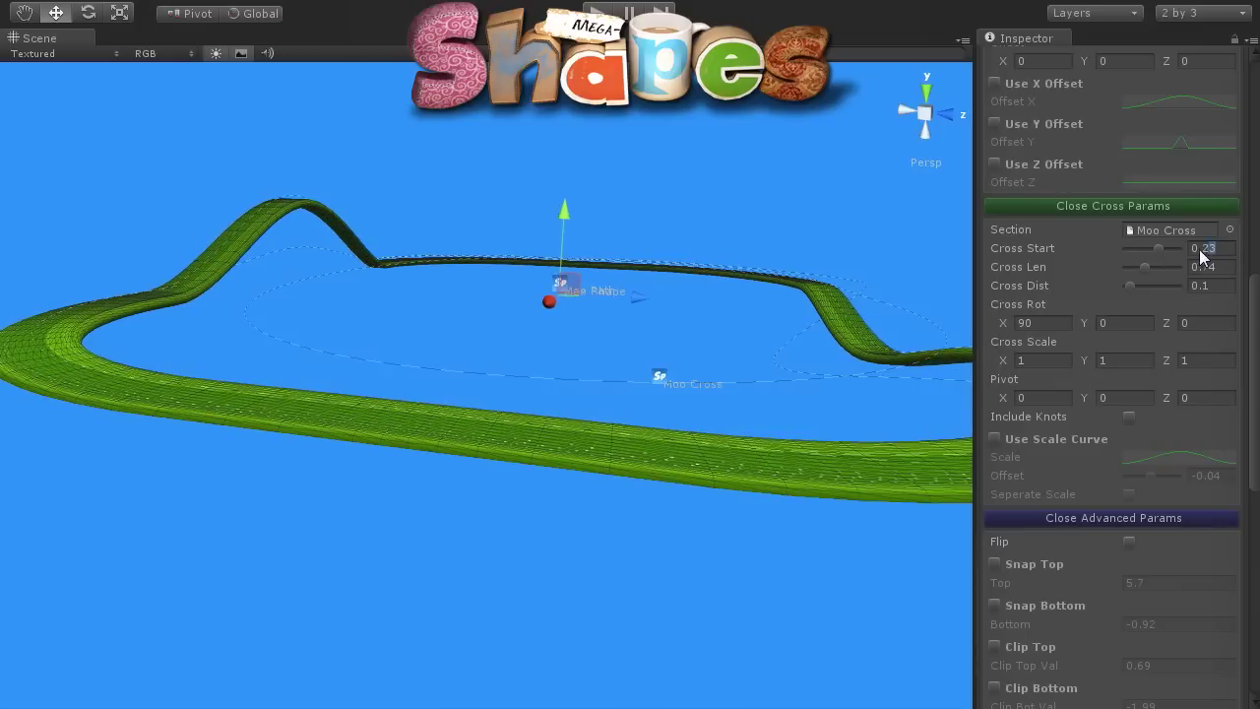
{"action": "type", "text": "0"}
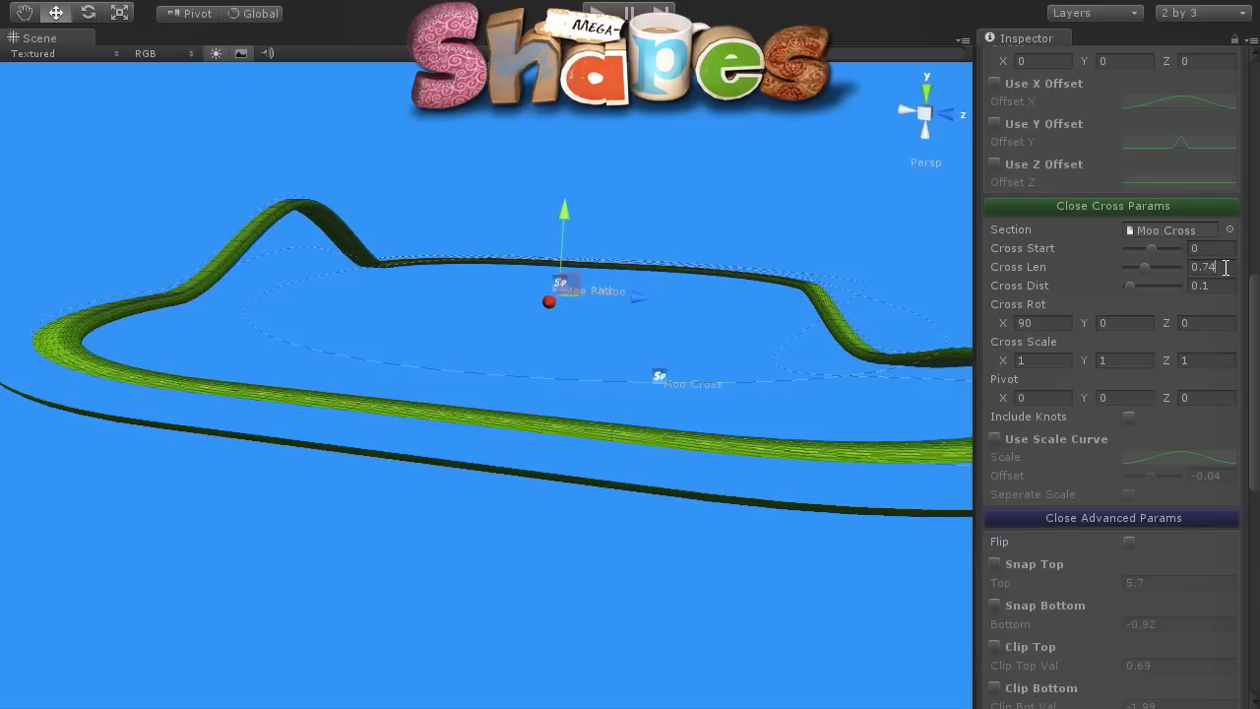
{"action": "type", "text": "1"}
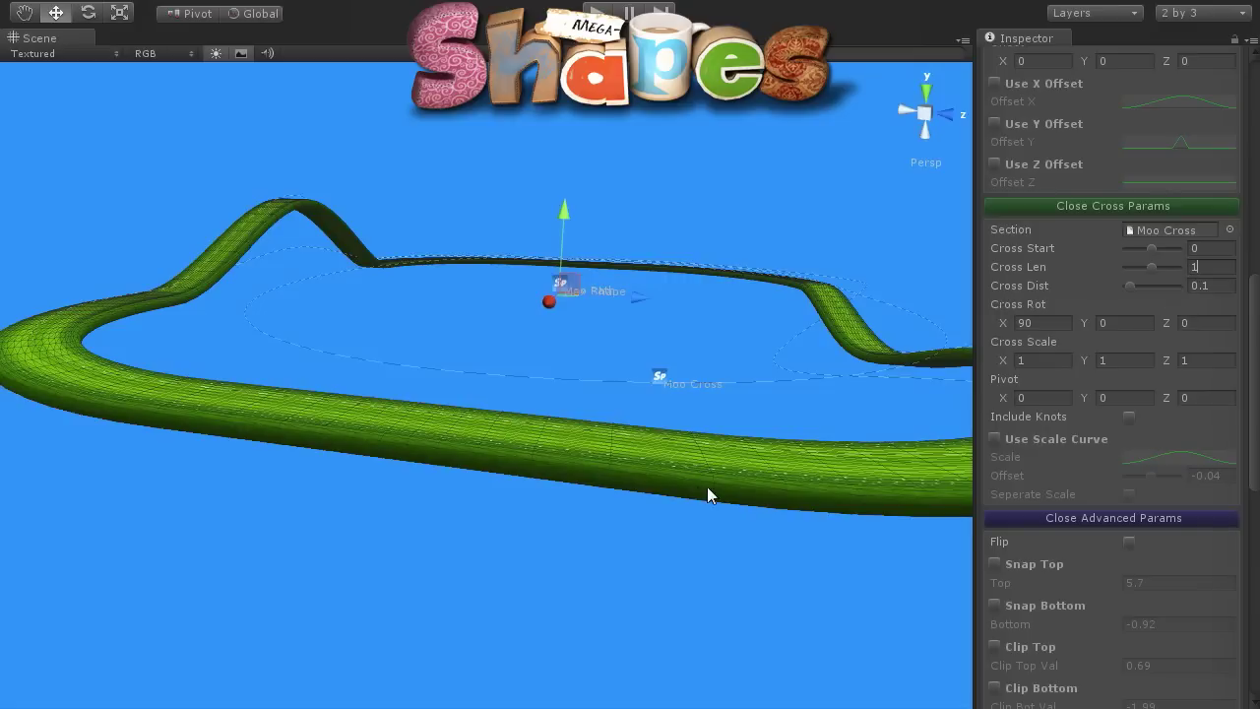
Enable Use Scale Curve on the grass loft layer
{"action": "scroll", "coordinate": [687, 487], "scroll_direction": "up", "scroll_amount": 2}
{"action": "scroll", "coordinate": [682, 486], "scroll_direction": "up", "scroll_amount": 3}
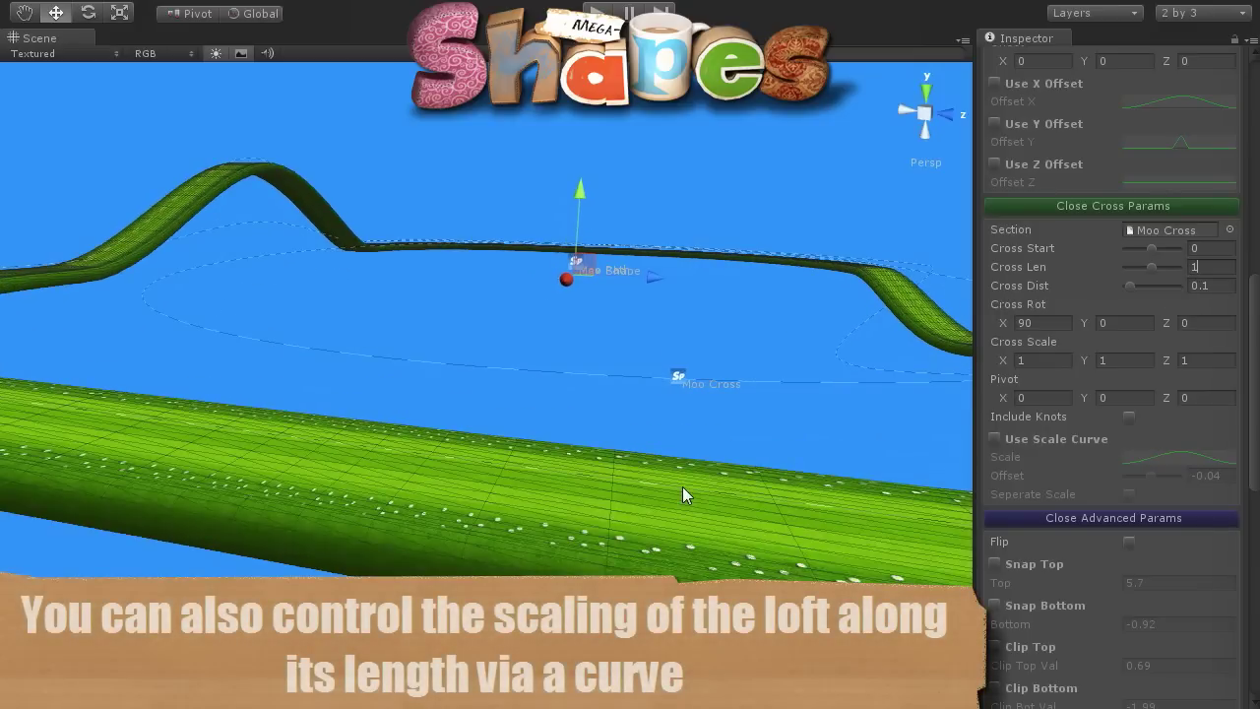
{"action": "left_click", "coordinate": [995, 438]}
{"action": "scroll", "coordinate": [453, 522], "scroll_direction": "down", "scroll_amount": 2}
{"action": "scroll", "coordinate": [453, 523], "scroll_direction": "down", "scroll_amount": 2}
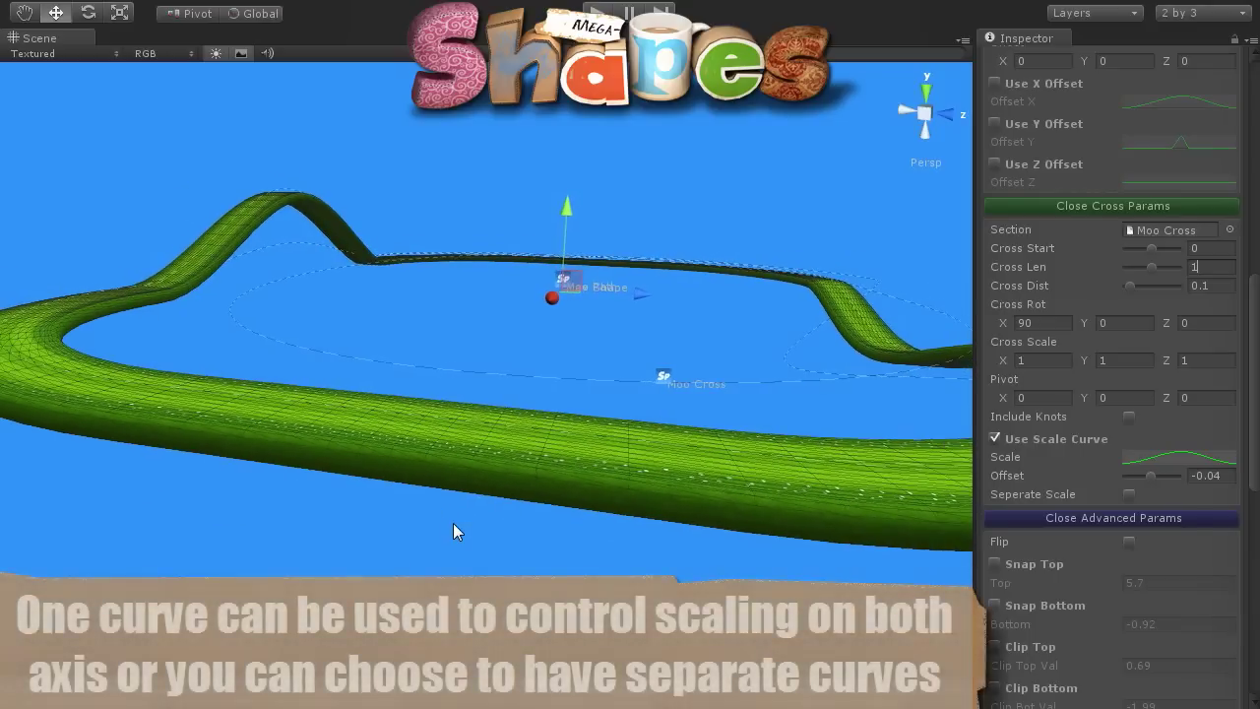
Reshape the Scale curve's peak key and shift the curve along the path with its Offset
{"action": "left_click", "coordinate": [1172, 456]}
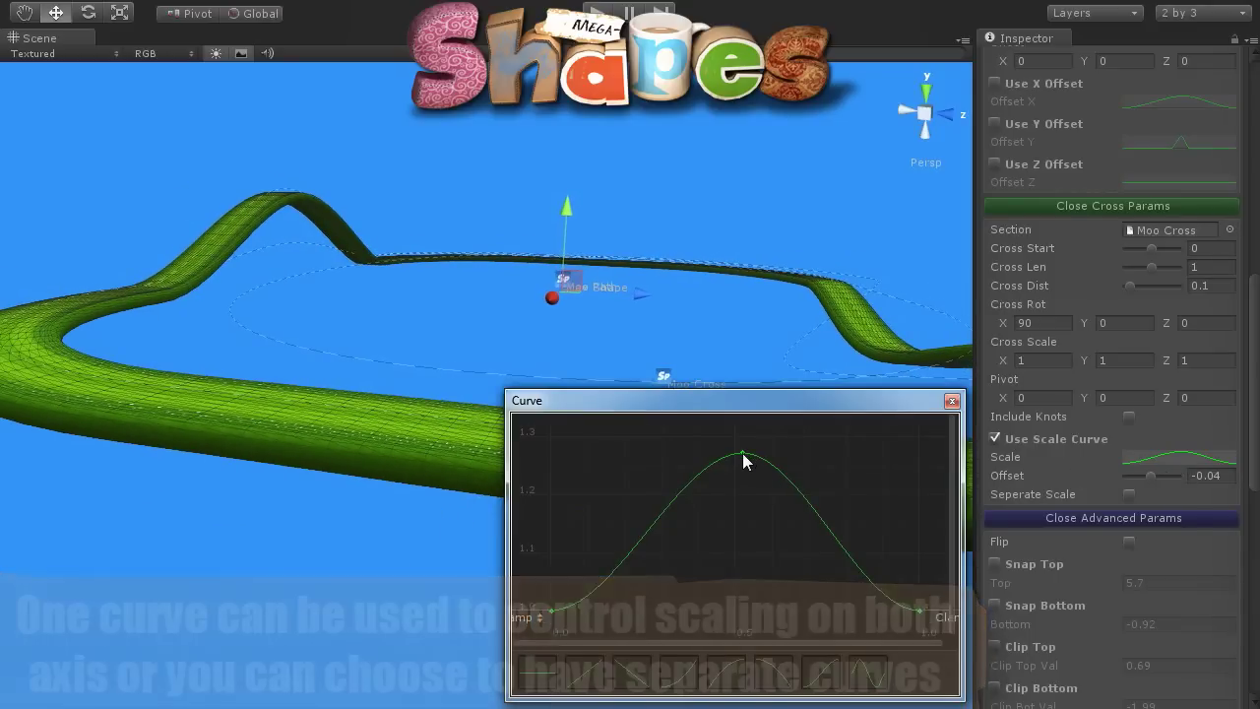
{"action": "left_click", "coordinate": [742, 454]}
{"action": "mouse_move", "coordinate": [742, 454]}
{"action": "left_mouse_down"}
{"action": "mouse_move", "coordinate": [741, 299]}
{"action": "mouse_move", "coordinate": [691, 516]}
{"action": "mouse_move", "coordinate": [732, 477]}
{"action": "left_mouse_up"}
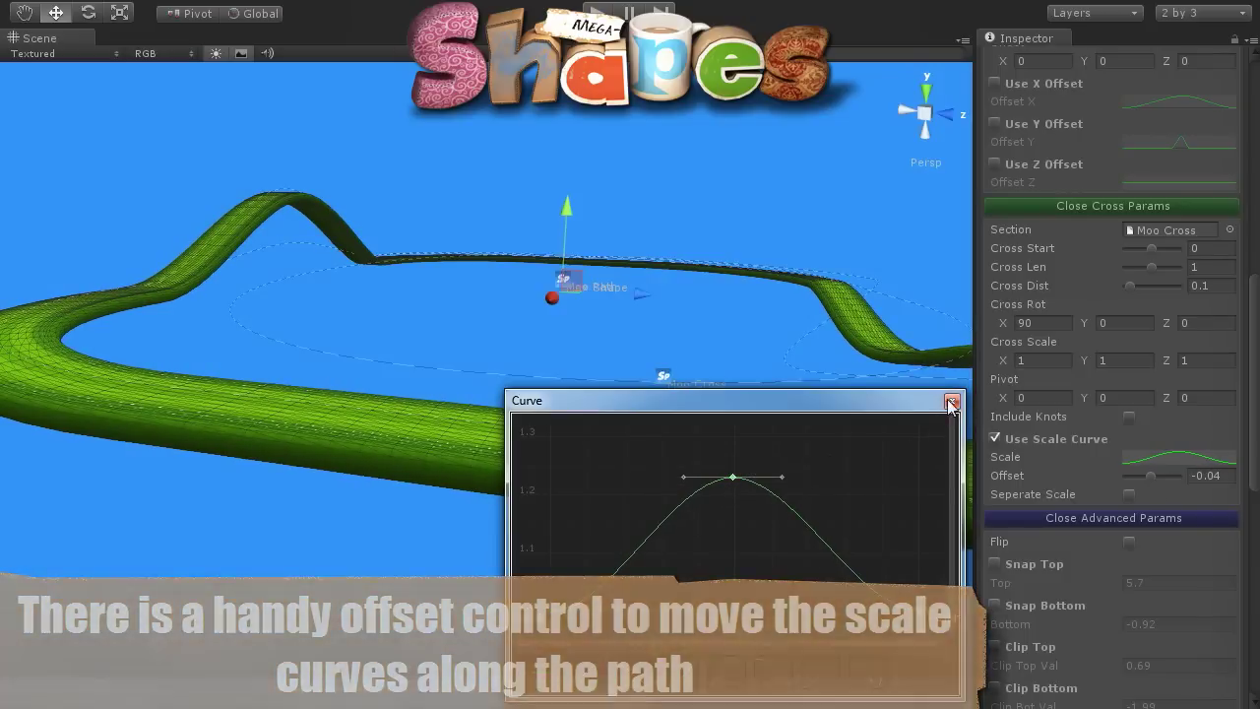
{"action": "mouse_move", "coordinate": [1151, 477]}
{"action": "left_mouse_down"}
{"action": "mouse_move", "coordinate": [1183, 476]}
{"action": "mouse_move", "coordinate": [1146, 472]}
{"action": "mouse_move", "coordinate": [1153, 480]}
{"action": "left_mouse_up"}
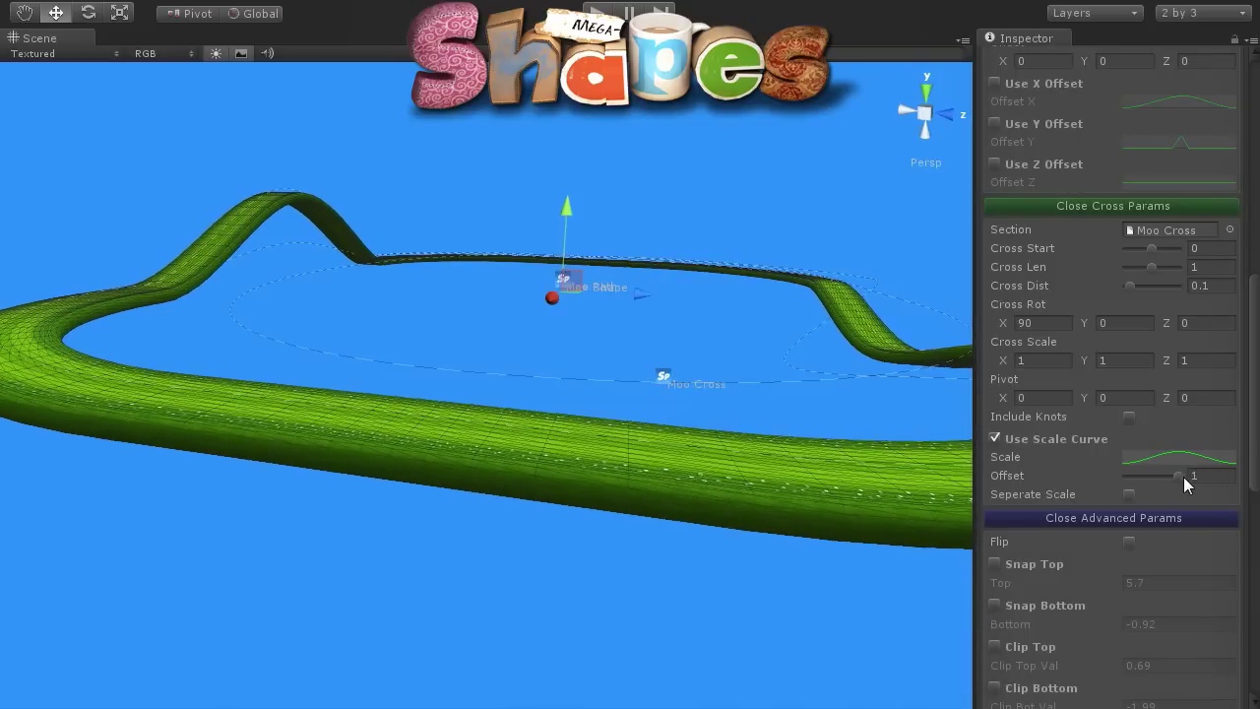
Enable Seperate Scale with the Scale Y curve switched on
{"action": "left_click", "coordinate": [1129, 495]}
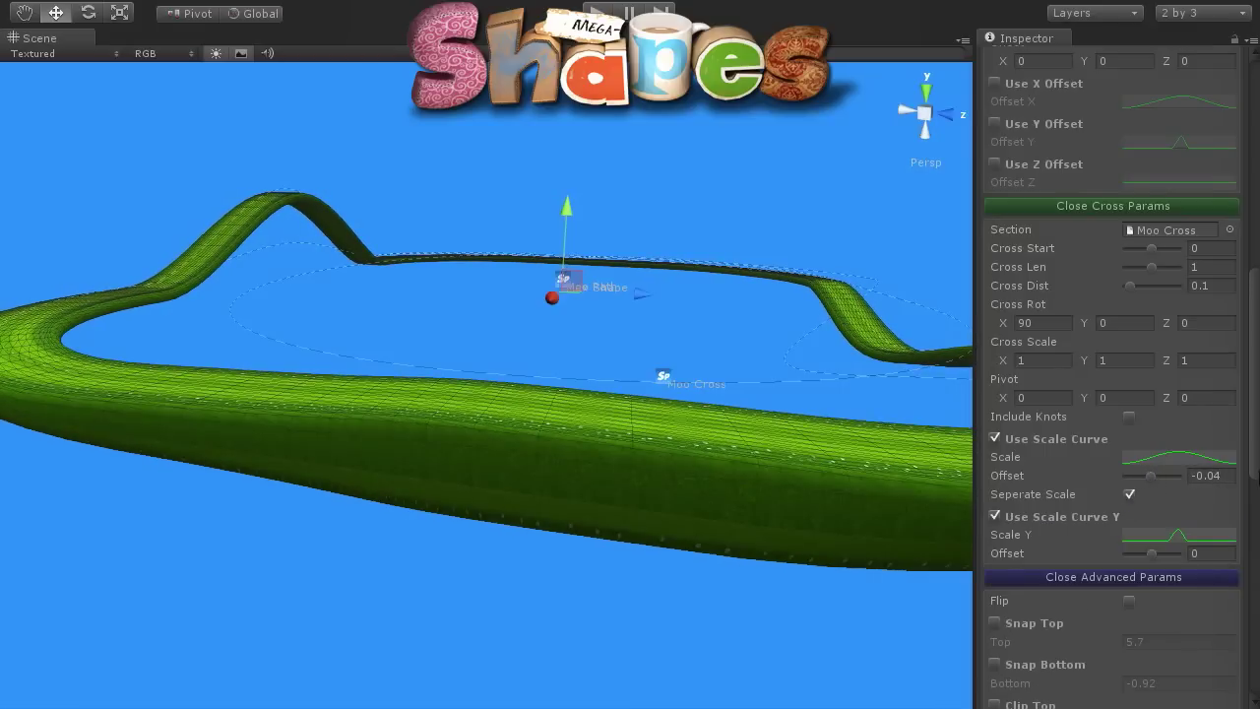
{"action": "scroll", "coordinate": [1162, 472], "scroll_direction": "down", "scroll_amount": 4}
{"action": "scroll", "coordinate": [1164, 467], "scroll_direction": "down", "scroll_amount": 1}
{"action": "left_click", "coordinate": [993, 421]}
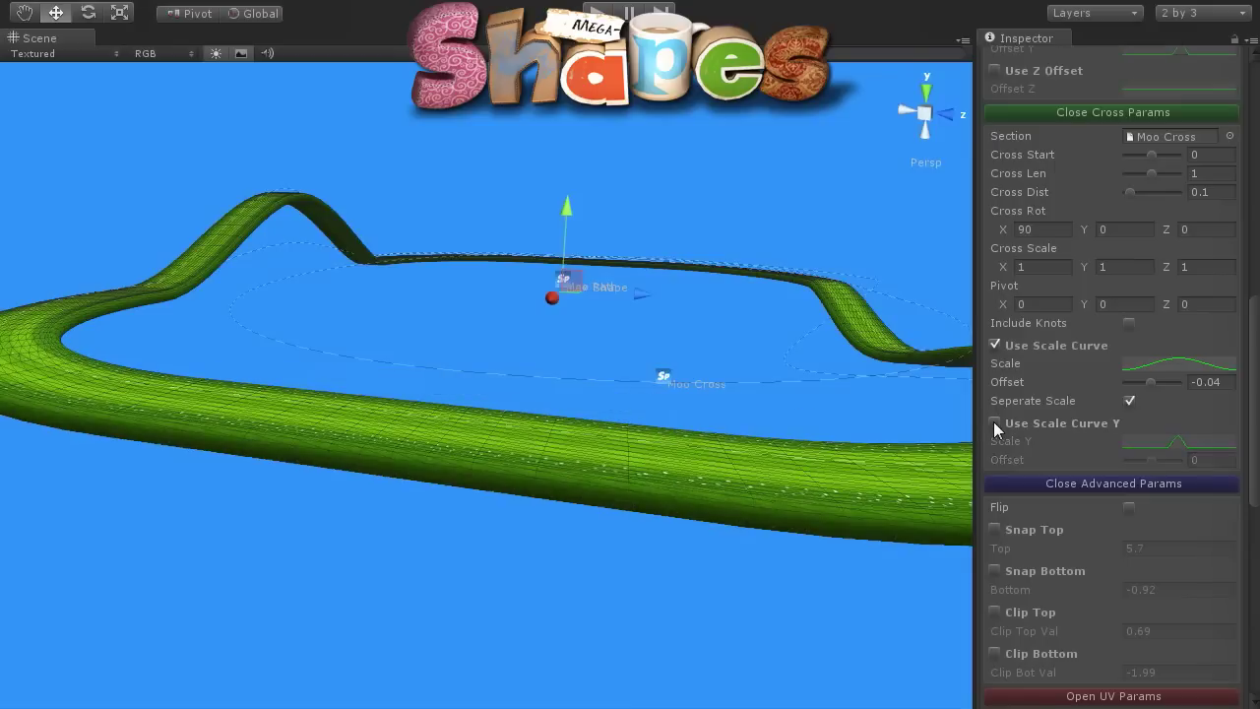
{"action": "left_click", "coordinate": [993, 421]}
Reshape the Scale Y curve to a broader peak near 2.4 and set its offset to -0.15
{"action": "left_click", "coordinate": [1165, 444]}
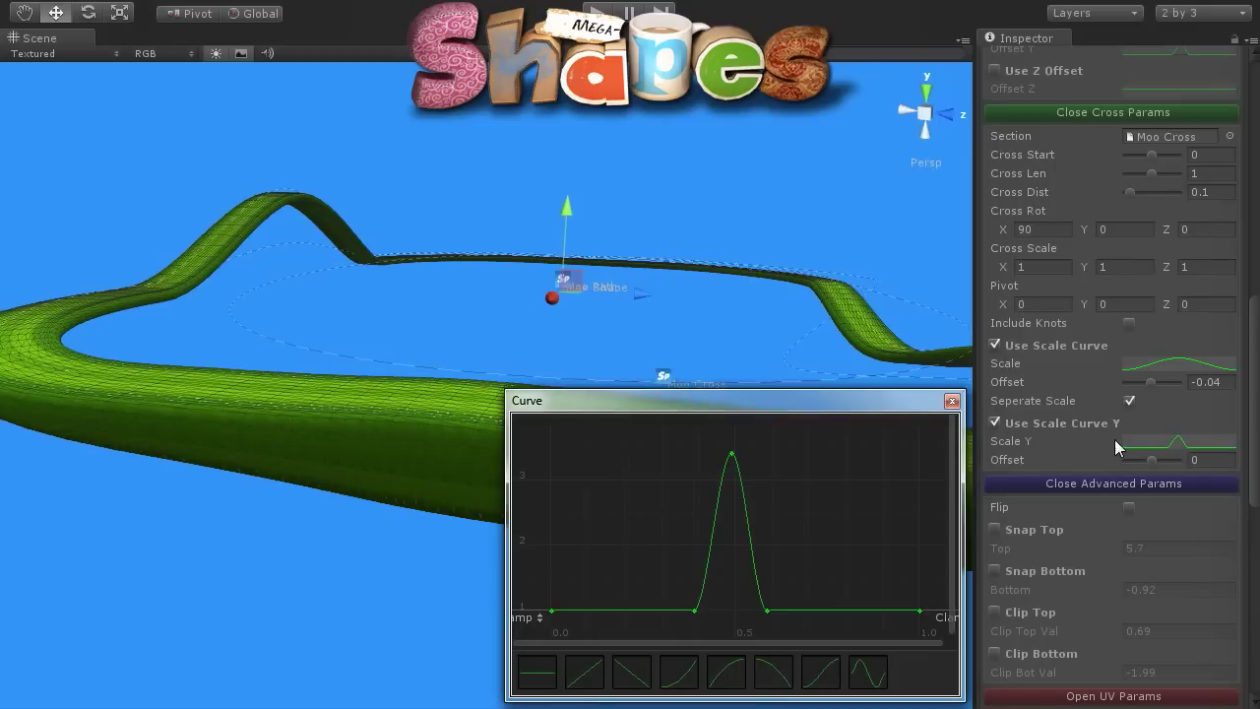
{"action": "left_click_drag", "start_coordinate": [682, 434], "coordinate": [779, 624]}
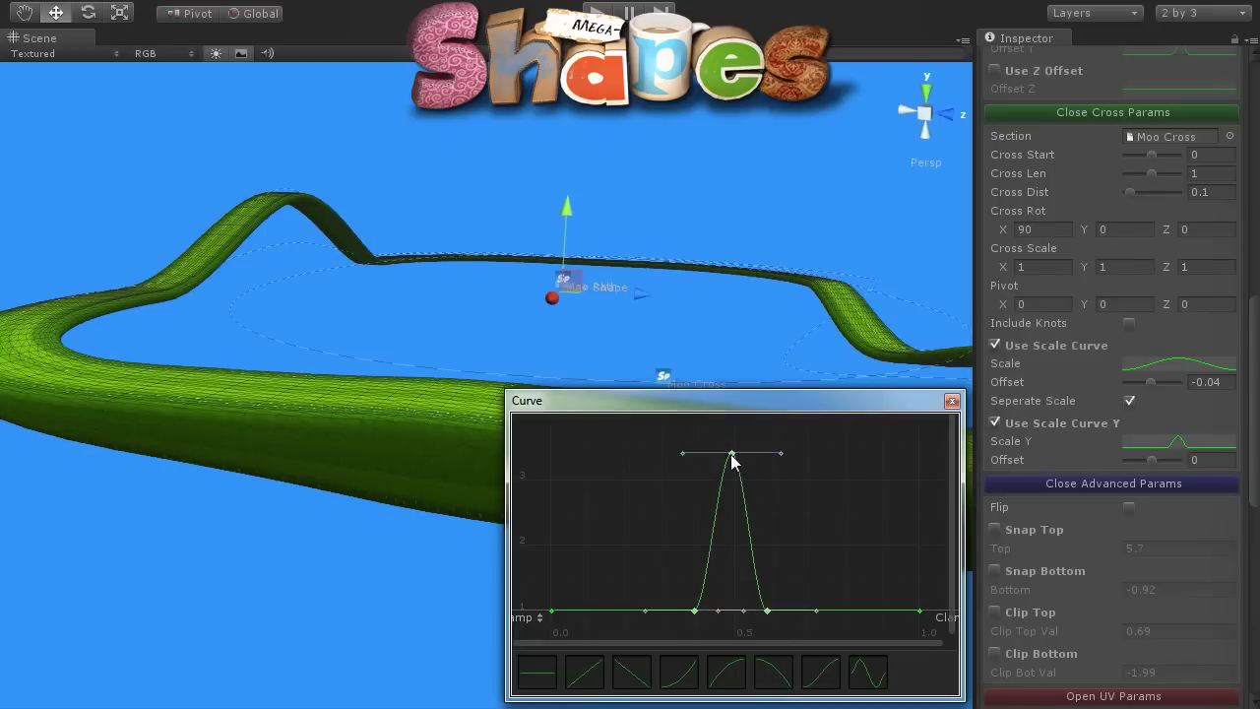
{"action": "mouse_move", "coordinate": [732, 461]}
{"action": "left_mouse_down"}
{"action": "mouse_move", "coordinate": [737, 357]}
{"action": "mouse_move", "coordinate": [734, 442]}
{"action": "left_mouse_up"}
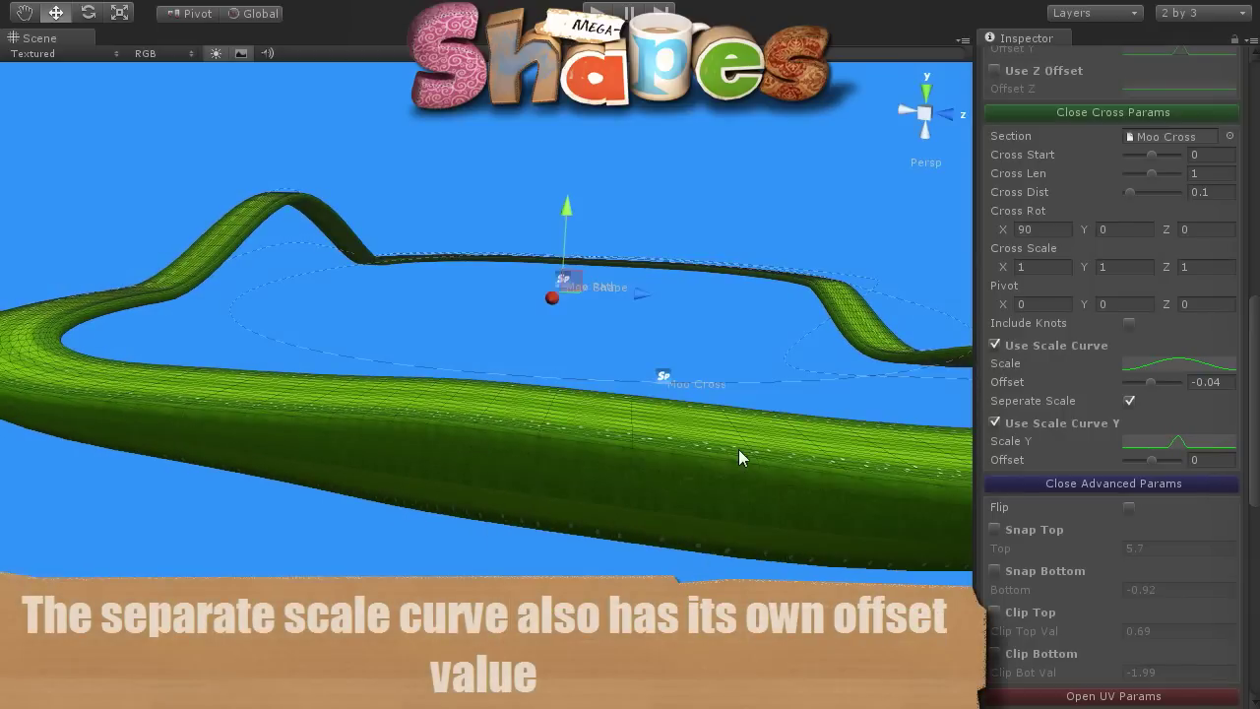
{"action": "mouse_move", "coordinate": [1152, 460]}
{"action": "left_mouse_down"}
{"action": "mouse_move", "coordinate": [1124, 458]}
{"action": "mouse_move", "coordinate": [1140, 461]}
{"action": "left_mouse_up"}
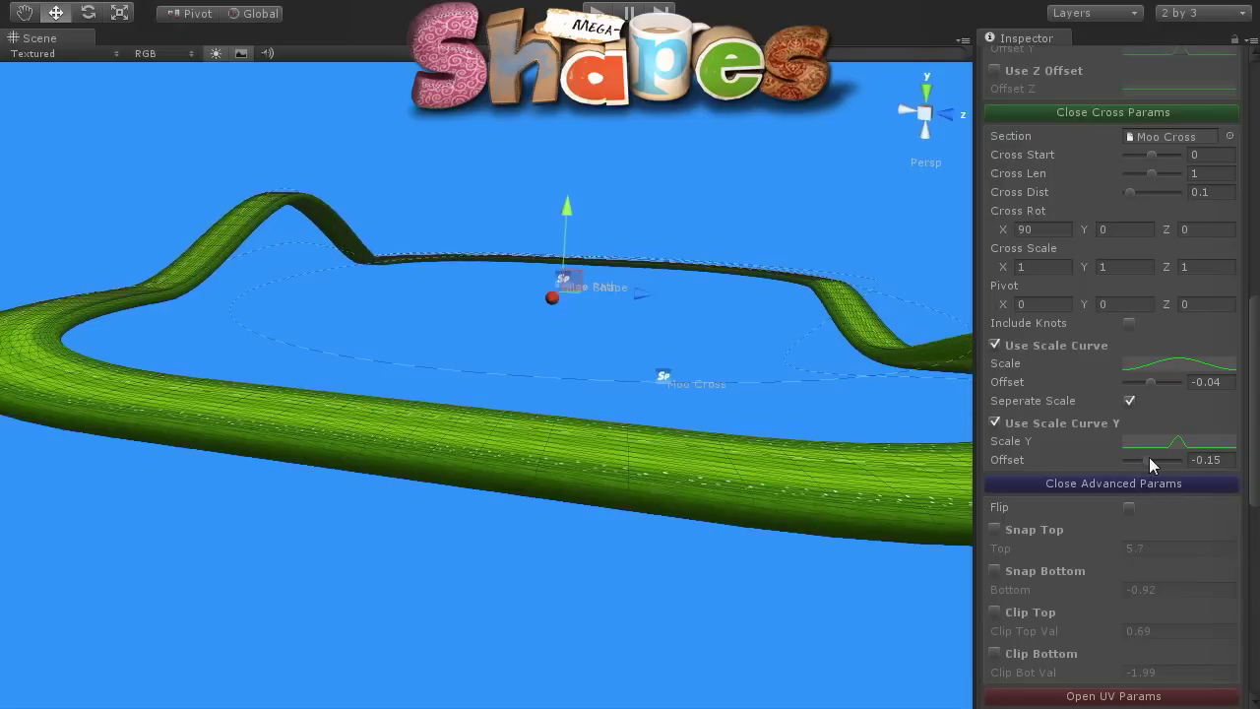
Turn off both the Scale Y curve and Use Scale Curve on the grass loft
{"action": "left_click", "coordinate": [995, 423]}
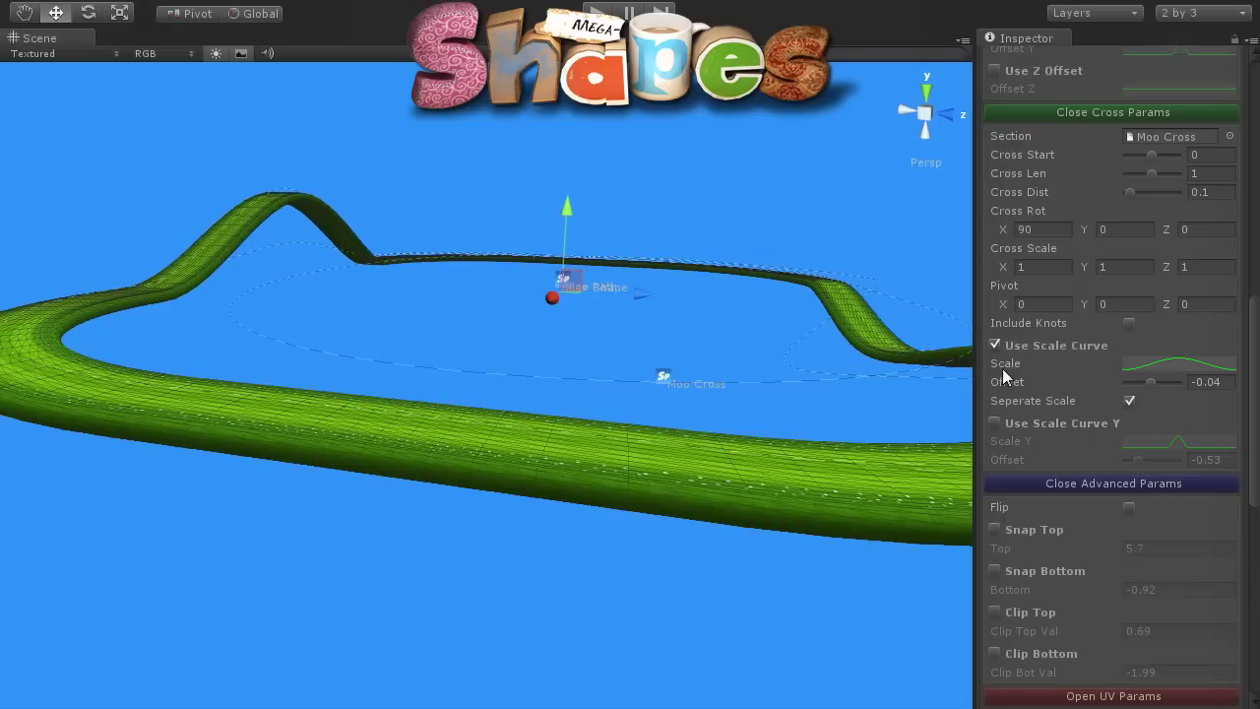
{"action": "left_click", "coordinate": [995, 344]}
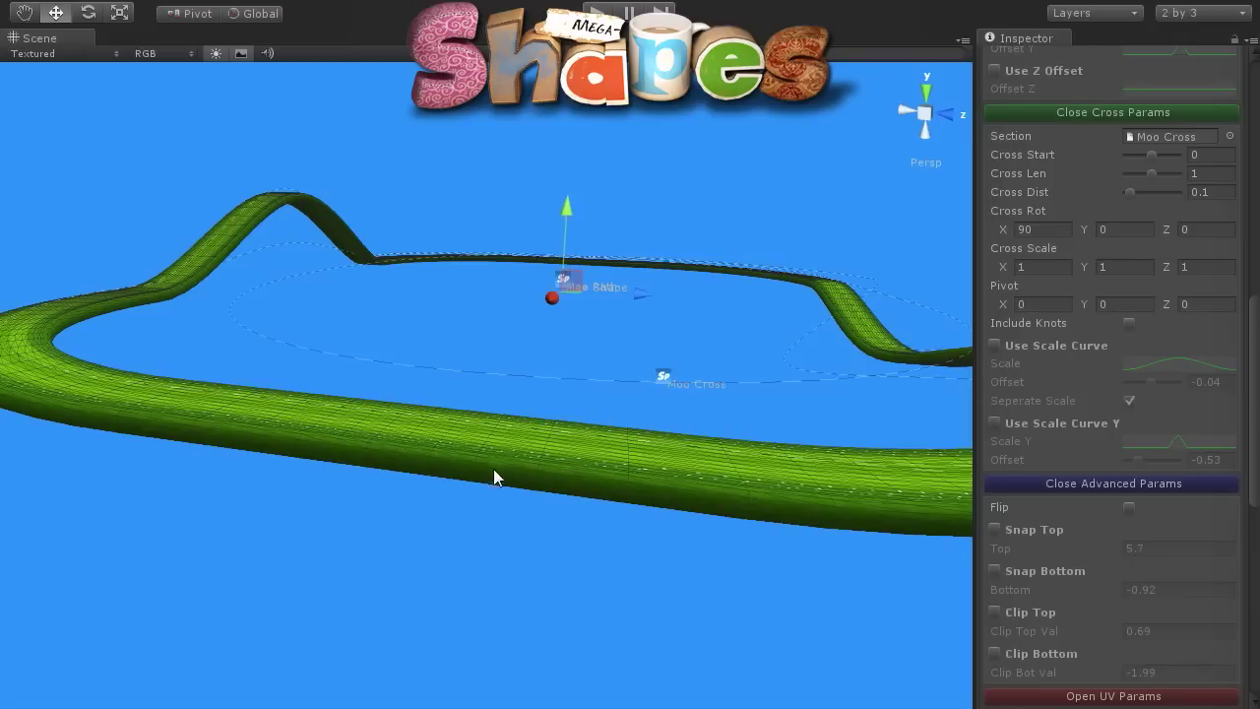
{"action": "scroll", "coordinate": [474, 481], "scroll_direction": "up", "scroll_amount": 2}
{"action": "scroll", "coordinate": [475, 480], "scroll_direction": "up", "scroll_amount": 2}
{"action": "scroll", "coordinate": [474, 481], "scroll_direction": "up", "scroll_amount": 2}
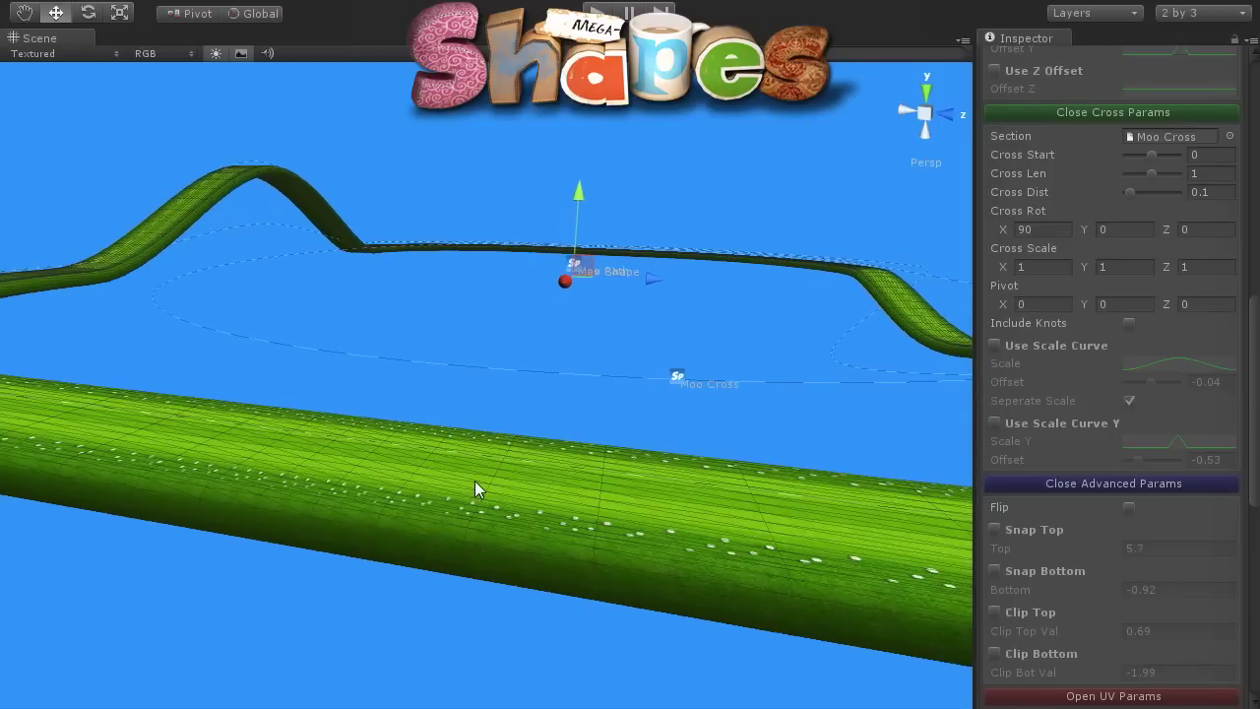
{"action": "scroll", "coordinate": [474, 480], "scroll_direction": "up", "scroll_amount": 2}
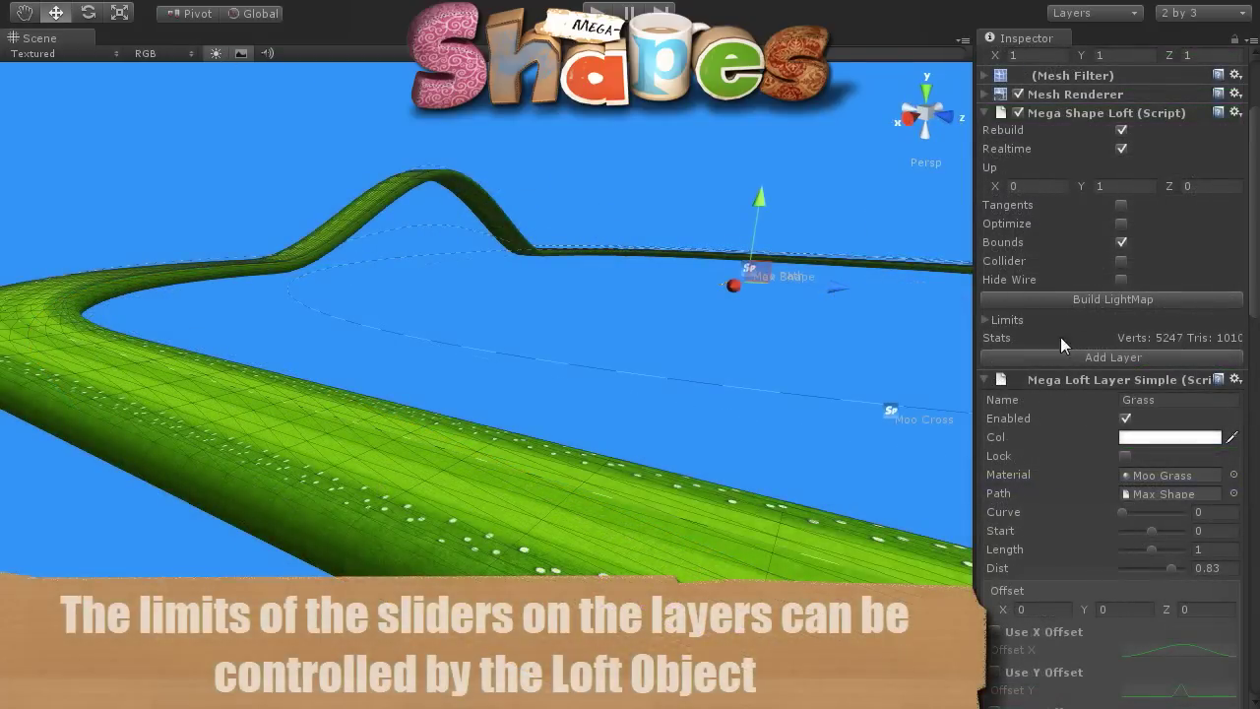
Set the Len High limit to 0.5 and extend the grass loft's Length to 0.5
{"action": "left_click", "coordinate": [985, 320]}
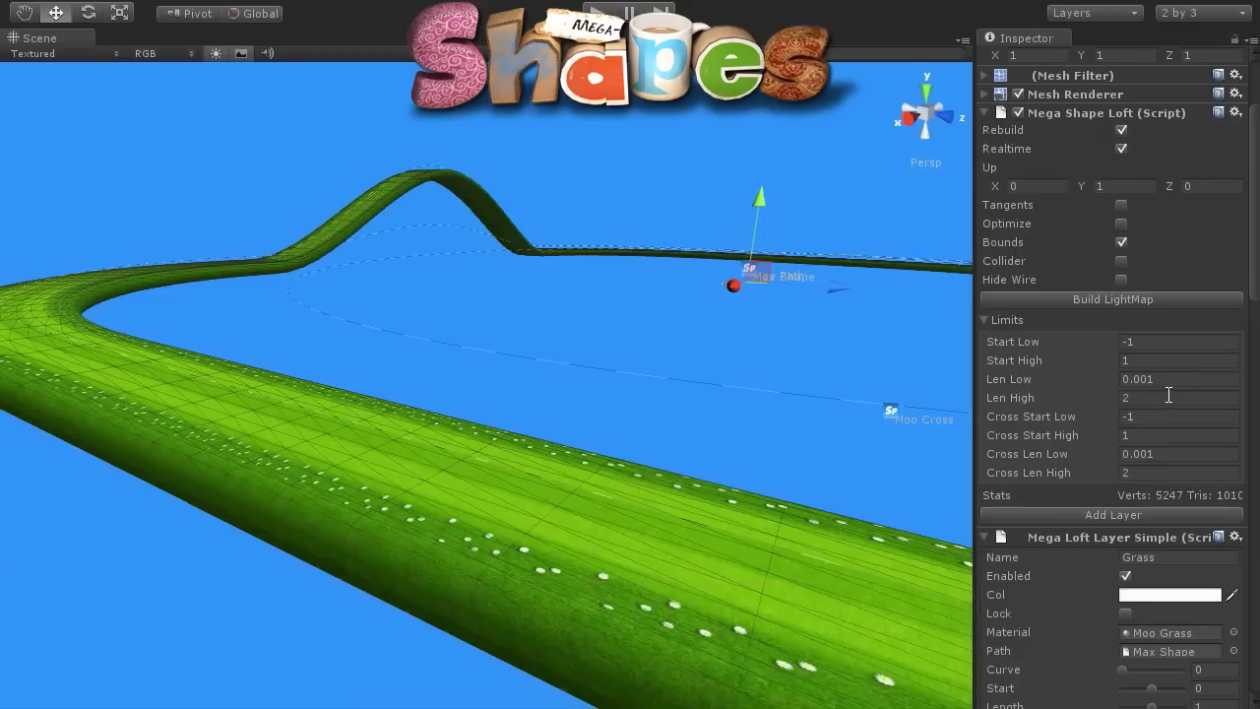
{"action": "left_click", "coordinate": [1122, 399]}
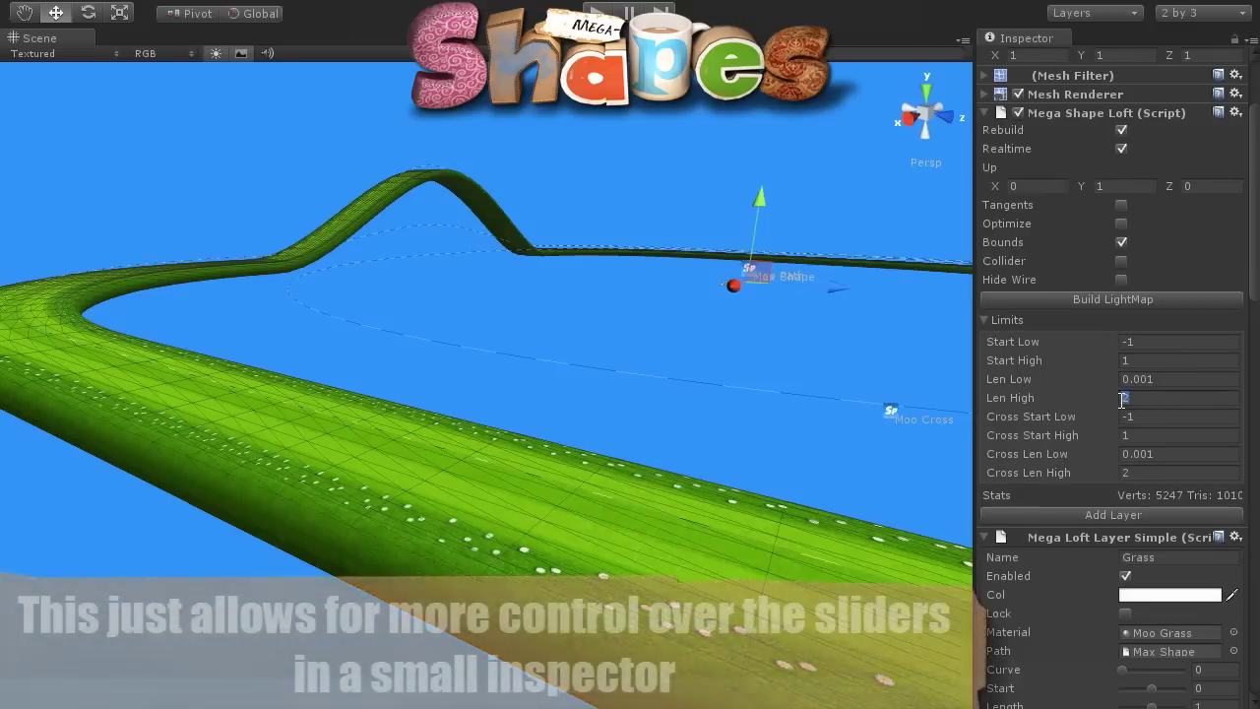
{"action": "type", "text": "0.5"}
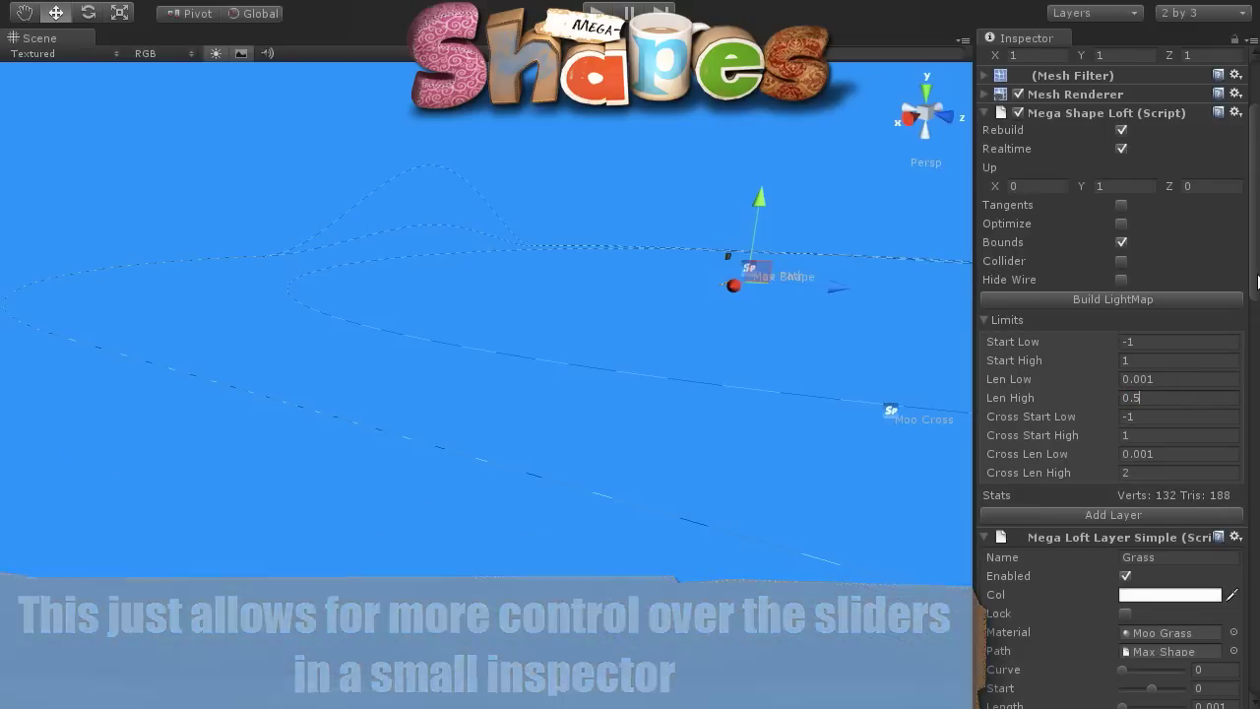
{"action": "scroll", "coordinate": [1187, 352], "scroll_direction": "down", "scroll_amount": 5}
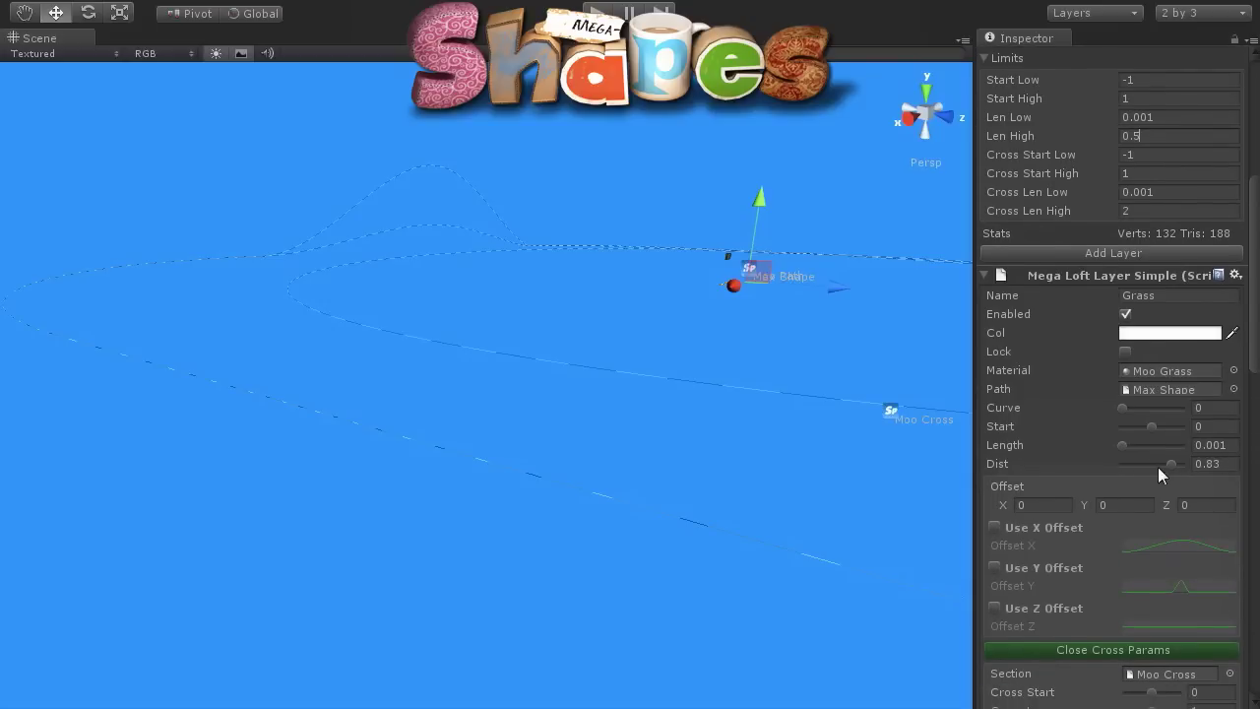
{"action": "mouse_move", "coordinate": [1122, 447]}
{"action": "left_mouse_down"}
{"action": "mouse_move", "coordinate": [1201, 455]}
{"action": "mouse_move", "coordinate": [1151, 426]}
{"action": "left_mouse_up"}
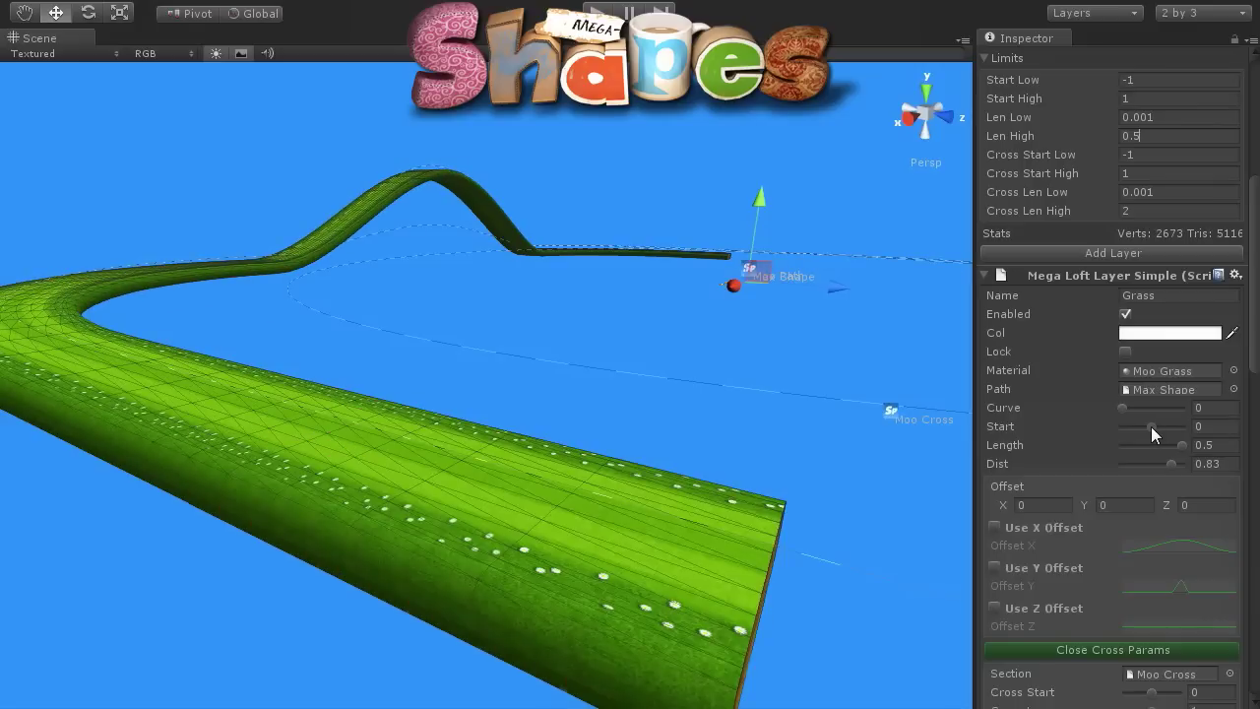
{"action": "mouse_move", "coordinate": [570, 452]}
{"action": "left_mouse_down", "text": "alt"}
{"action": "mouse_move", "coordinate": [430, 445]}
{"action": "mouse_move", "coordinate": [560, 470]}
{"action": "left_mouse_up", "text": "alt"}
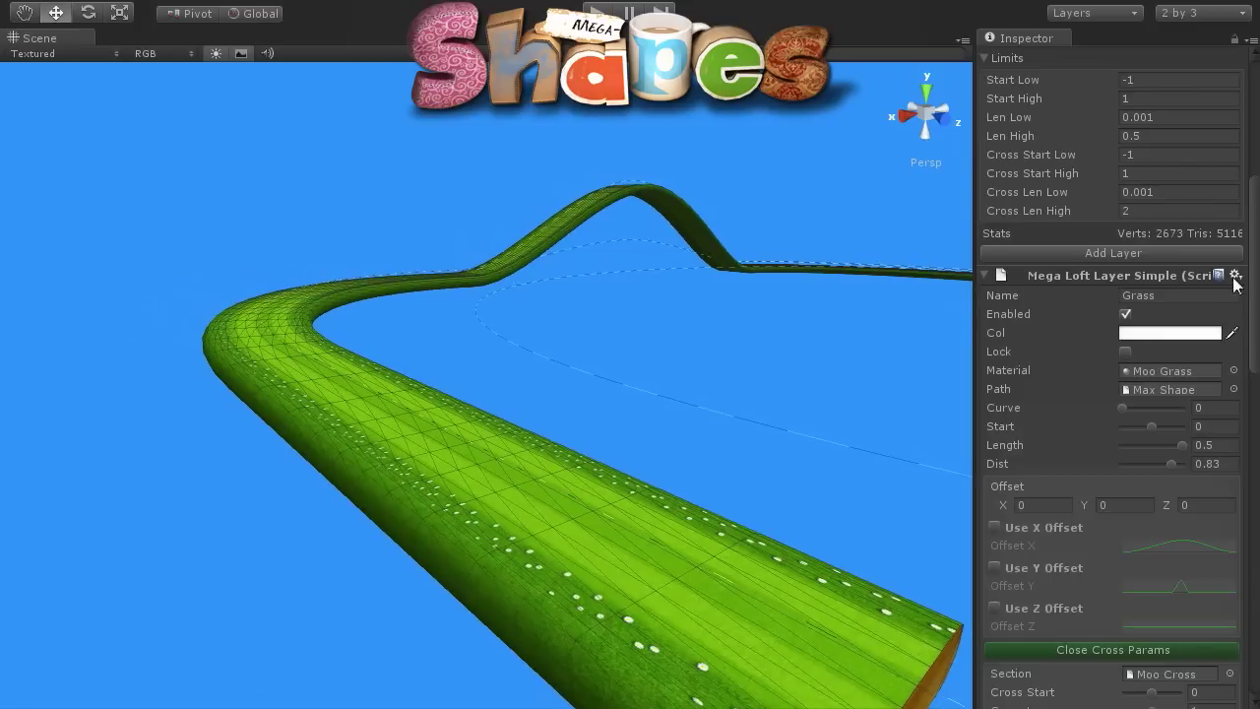
Tick Hide Wire on Mega Shape Loft and view the clean striped grass with the road ahead
{"action": "scroll", "coordinate": [1256, 293], "scroll_direction": "up", "scroll_amount": 10}
{"action": "scroll", "coordinate": [1229, 287], "scroll_direction": "up", "scroll_amount": 1}
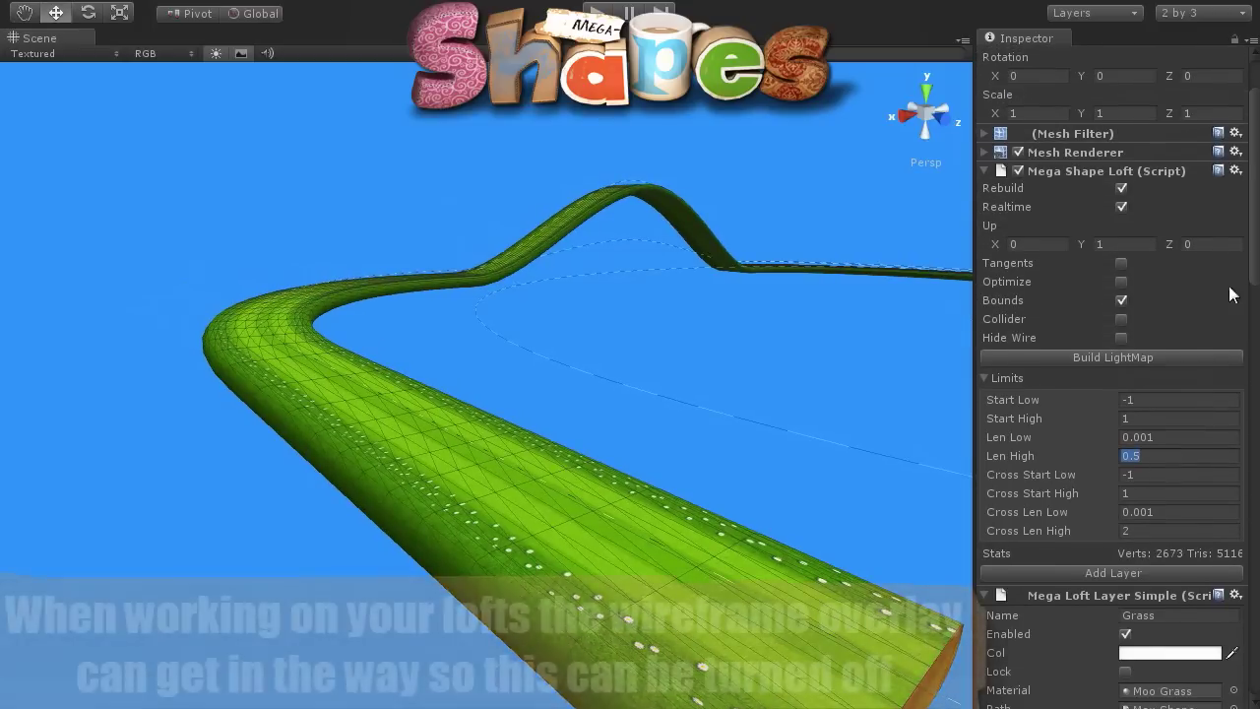
{"action": "left_click", "coordinate": [1121, 337]}
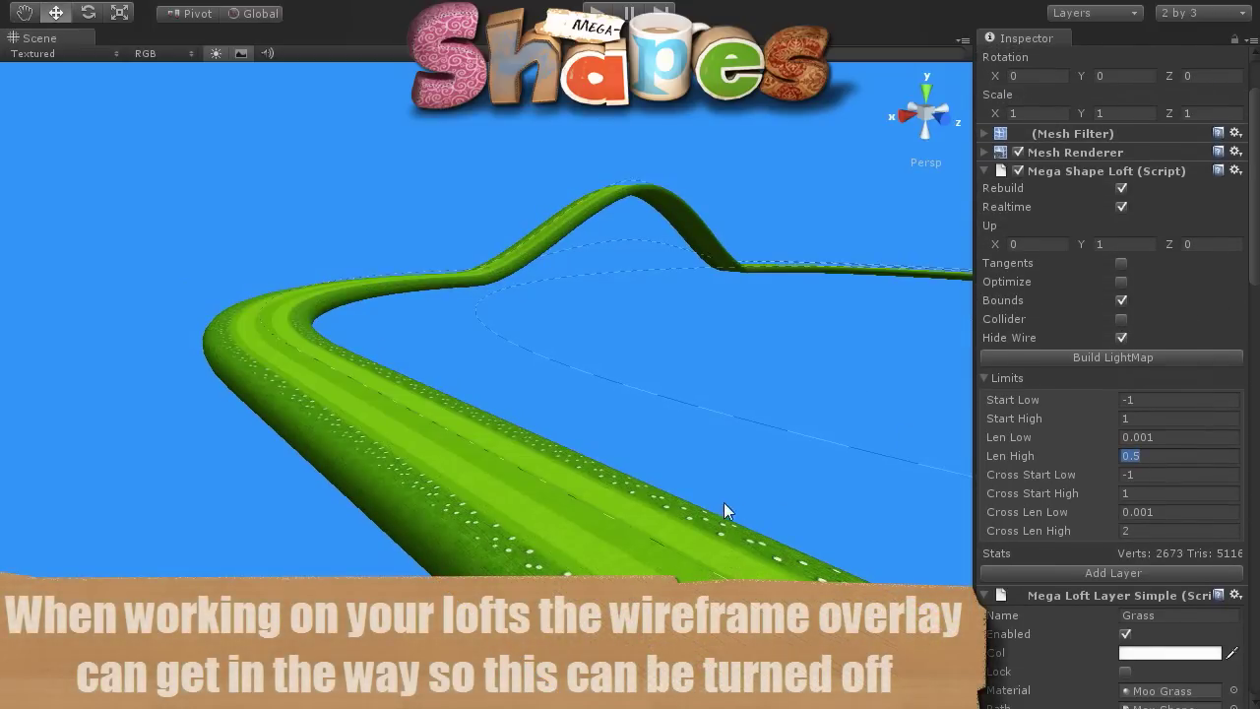
{"action": "mouse_move", "coordinate": [723, 502]}
{"action": "left_mouse_down", "text": "alt"}
{"action": "mouse_move", "coordinate": [1040, 436]}
{"action": "mouse_move", "coordinate": [836, 459]}
{"action": "left_mouse_up", "text": "alt"}
{"action": "scroll", "coordinate": [604, 400], "scroll_direction": "up", "scroll_amount": 2}
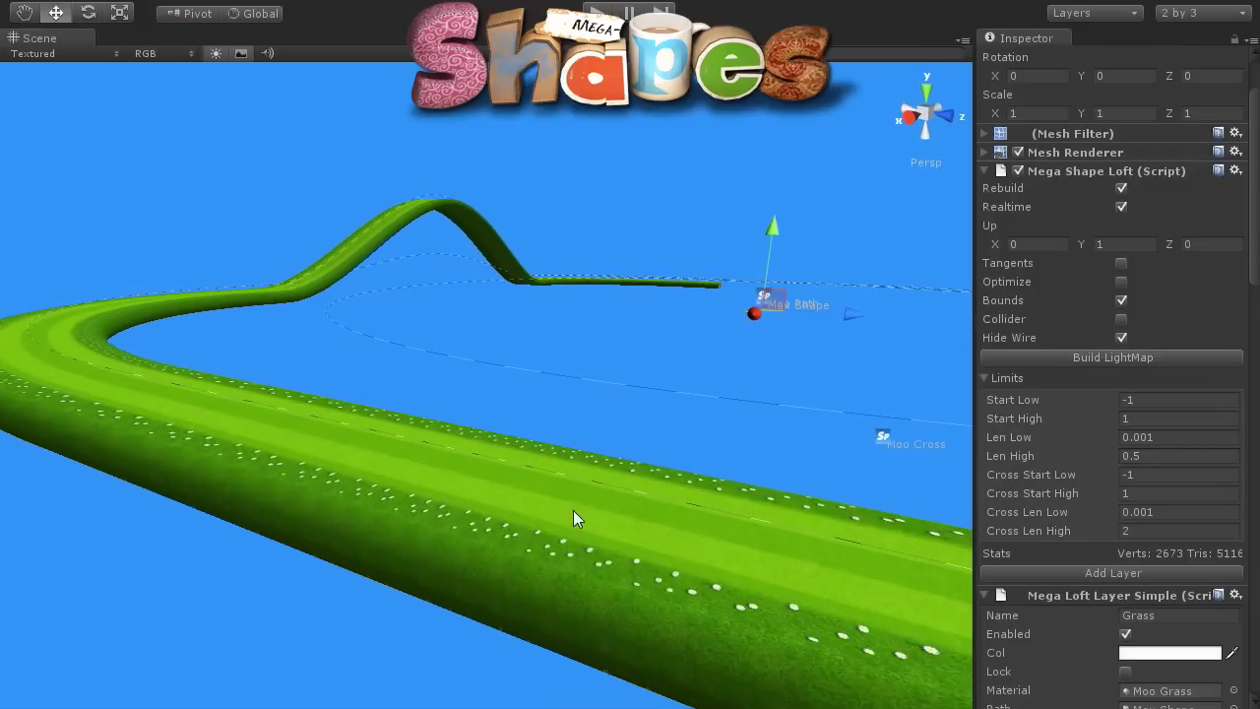
{"action": "scroll", "coordinate": [541, 535], "scroll_direction": "up", "scroll_amount": 2}
{"action": "mouse_move", "coordinate": [551, 470]}
{"action": "left_mouse_down", "text": "alt"}
{"action": "mouse_move", "coordinate": [105, 397]}
{"action": "mouse_move", "coordinate": [465, 519]}
{"action": "mouse_move", "coordinate": [604, 432]}
{"action": "left_mouse_up", "text": "alt"}
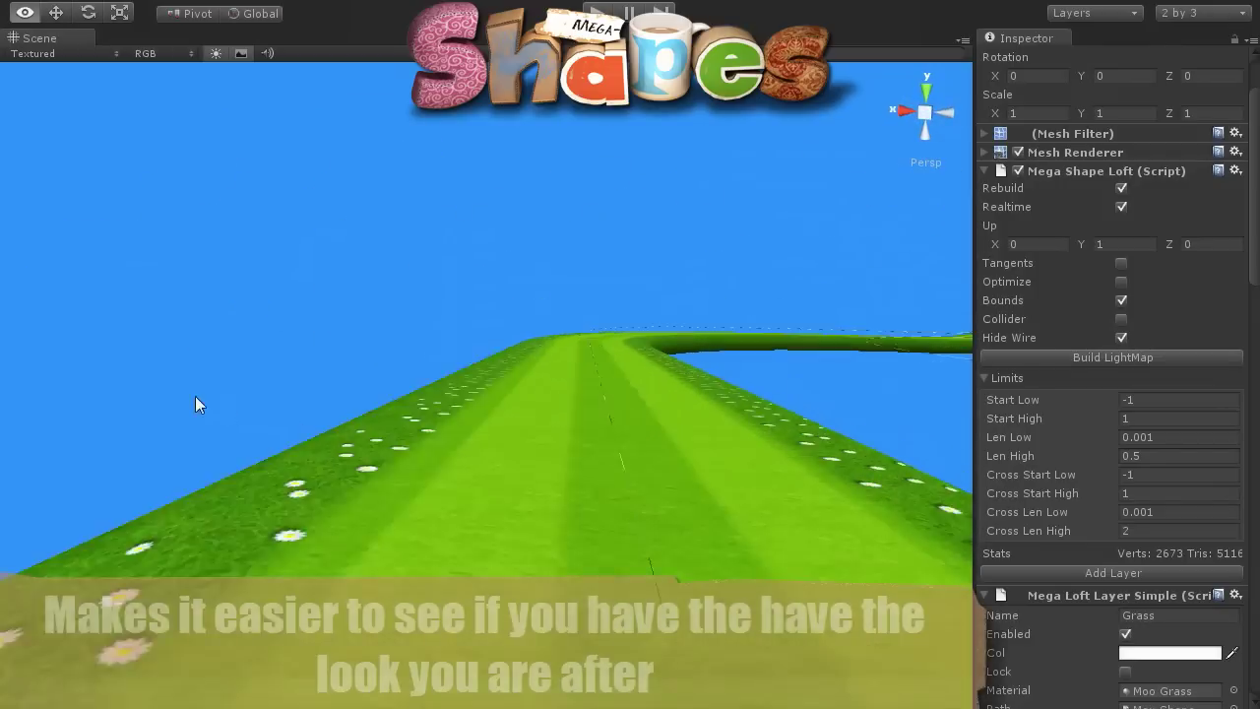
{"action": "scroll", "coordinate": [522, 432], "scroll_direction": "up", "scroll_amount": 2}
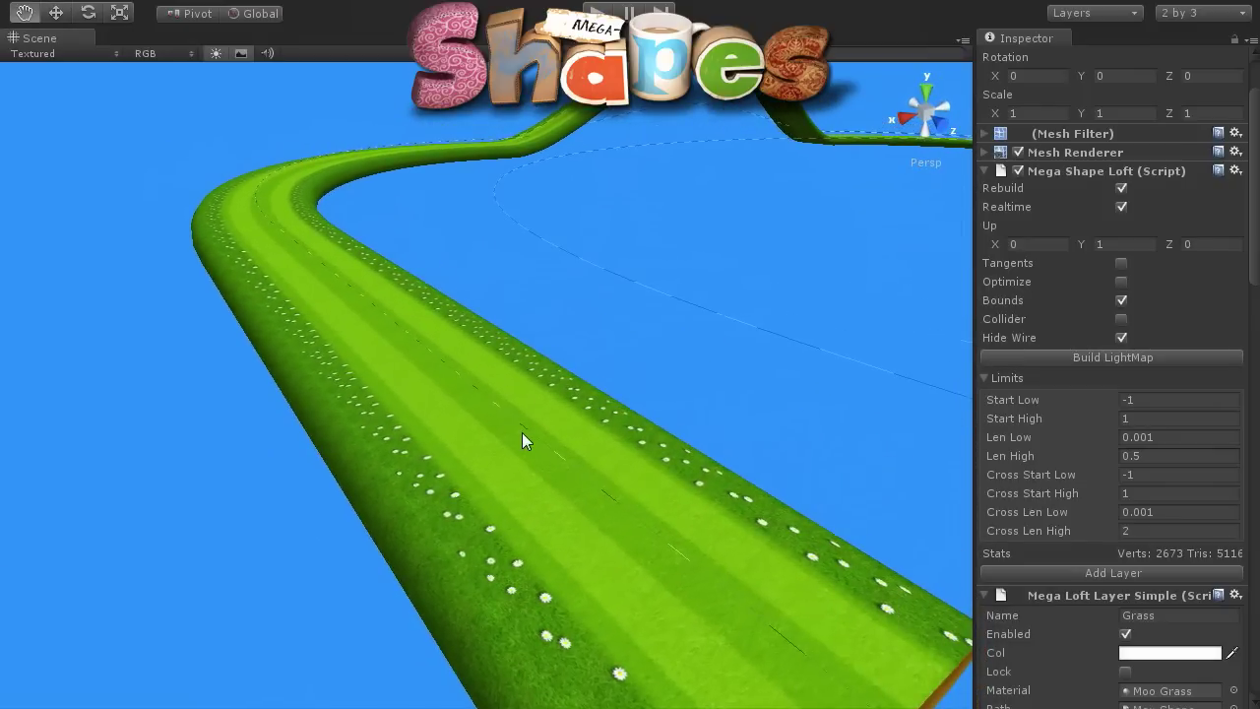
{"action": "key", "text": "w"}
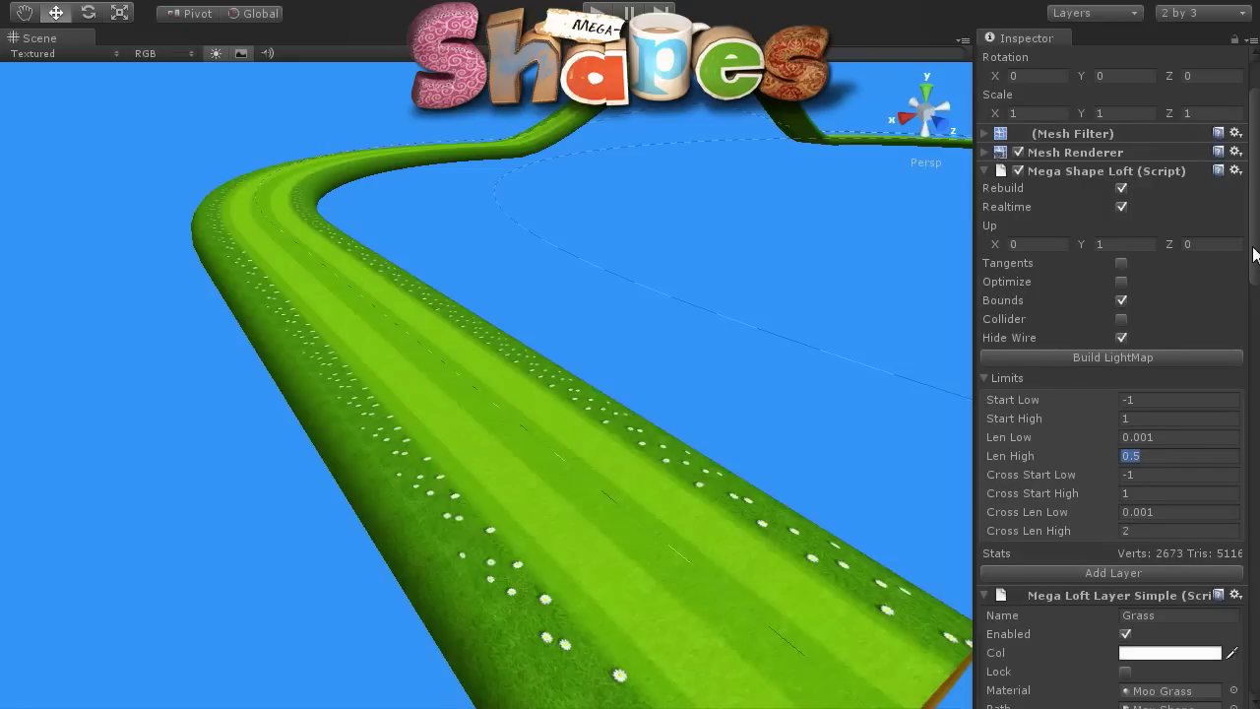
{"action": "scroll", "coordinate": [1255, 254], "scroll_direction": "down", "scroll_amount": 2}
{"action": "scroll", "coordinate": [1254, 254], "scroll_direction": "down", "scroll_amount": 3}
{"action": "scroll", "coordinate": [1255, 254], "scroll_direction": "down", "scroll_amount": 2}
{"action": "scroll", "coordinate": [1255, 254], "scroll_direction": "down", "scroll_amount": 4}
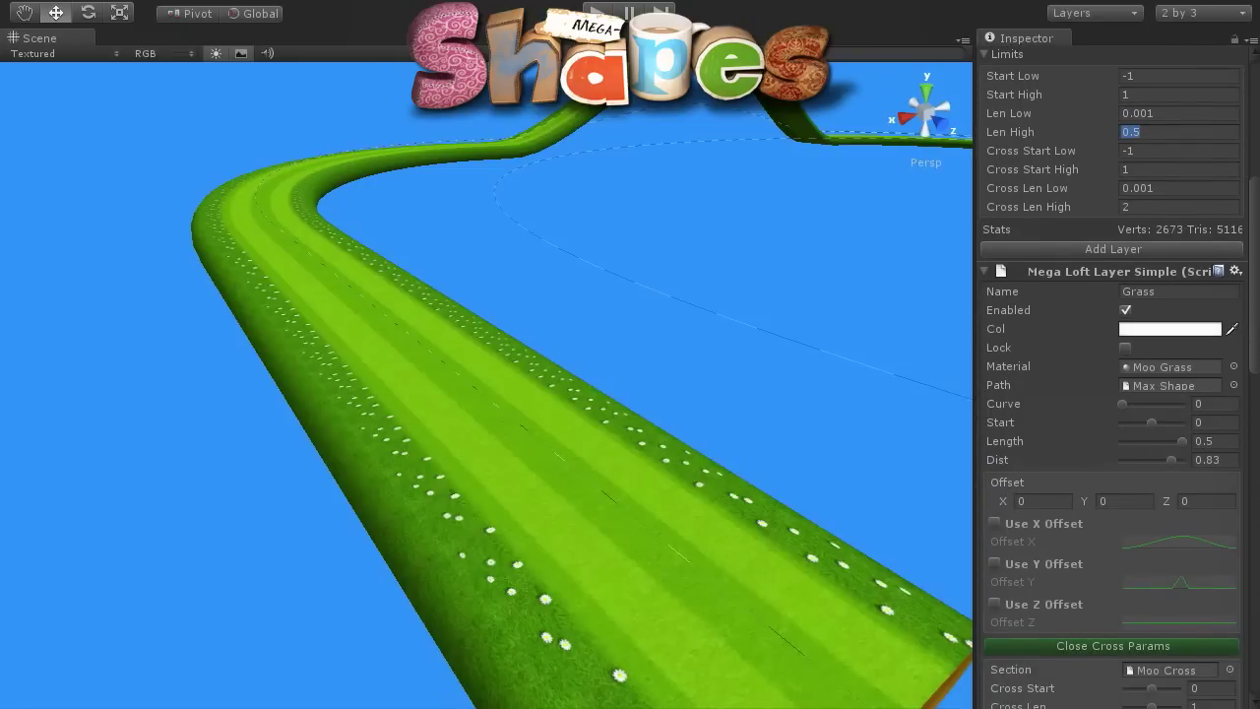
{"action": "scroll", "coordinate": [1119, 374], "scroll_direction": "down", "scroll_amount": 3}
{"action": "scroll", "coordinate": [1119, 374], "scroll_direction": "down", "scroll_amount": 3}
{"action": "scroll", "coordinate": [1119, 374], "scroll_direction": "down", "scroll_amount": 5}
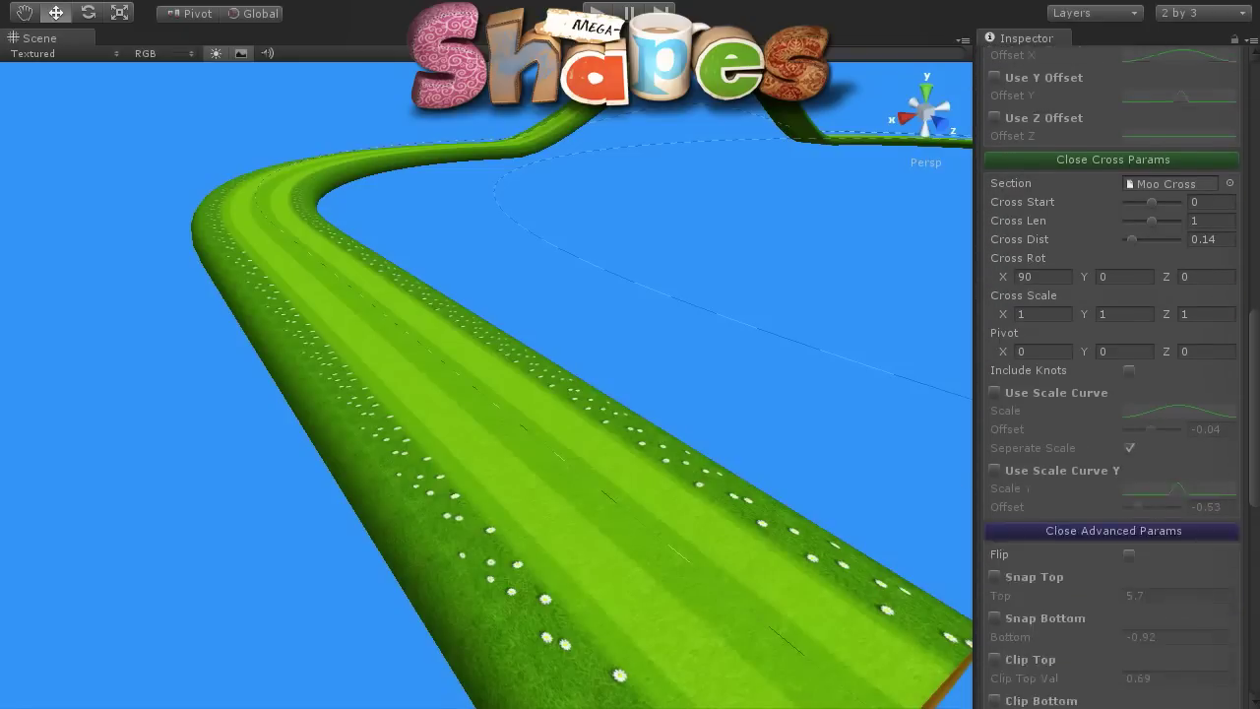
{"action": "scroll", "coordinate": [1119, 374], "scroll_direction": "down", "scroll_amount": 6}
{"action": "scroll", "coordinate": [1113, 374], "scroll_direction": "down", "scroll_amount": 3}
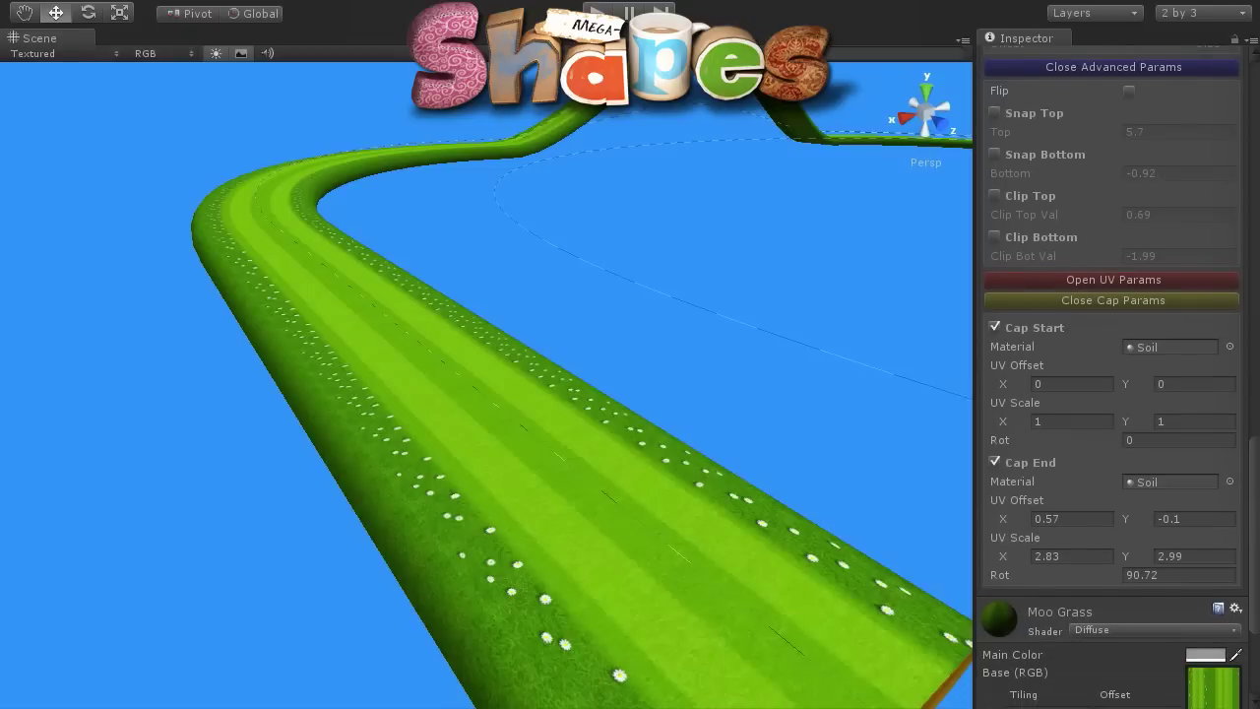
{"action": "scroll", "coordinate": [1112, 374], "scroll_direction": "up", "scroll_amount": 10}
{"action": "scroll", "coordinate": [1112, 374], "scroll_direction": "up", "scroll_amount": 1}
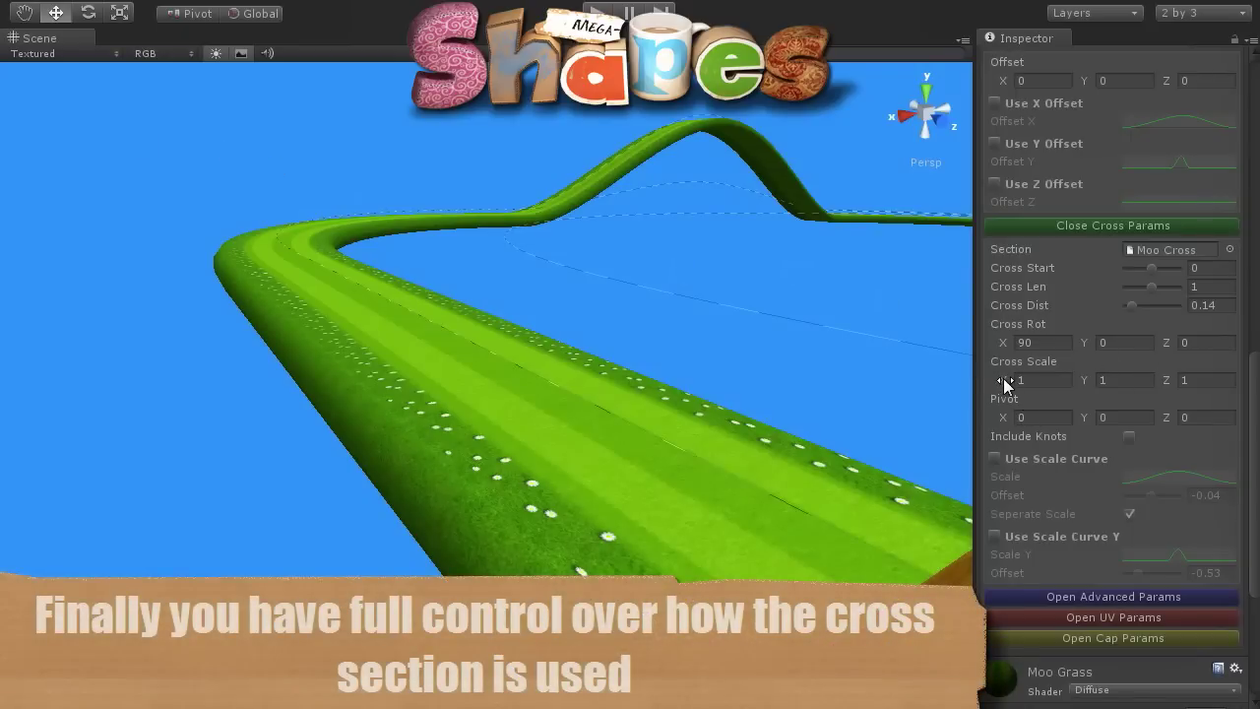
Scrub the loft's Cross Scale to 1, 1.37, -0.76 and adjust Pivot X, leaving it at 0
{"action": "mouse_move", "coordinate": [1004, 384]}
{"action": "left_mouse_down"}
{"action": "mouse_move", "coordinate": [1199, 381]}
{"action": "mouse_move", "coordinate": [575, 368]}
{"action": "mouse_move", "coordinate": [614, 367]}
{"action": "left_mouse_up"}
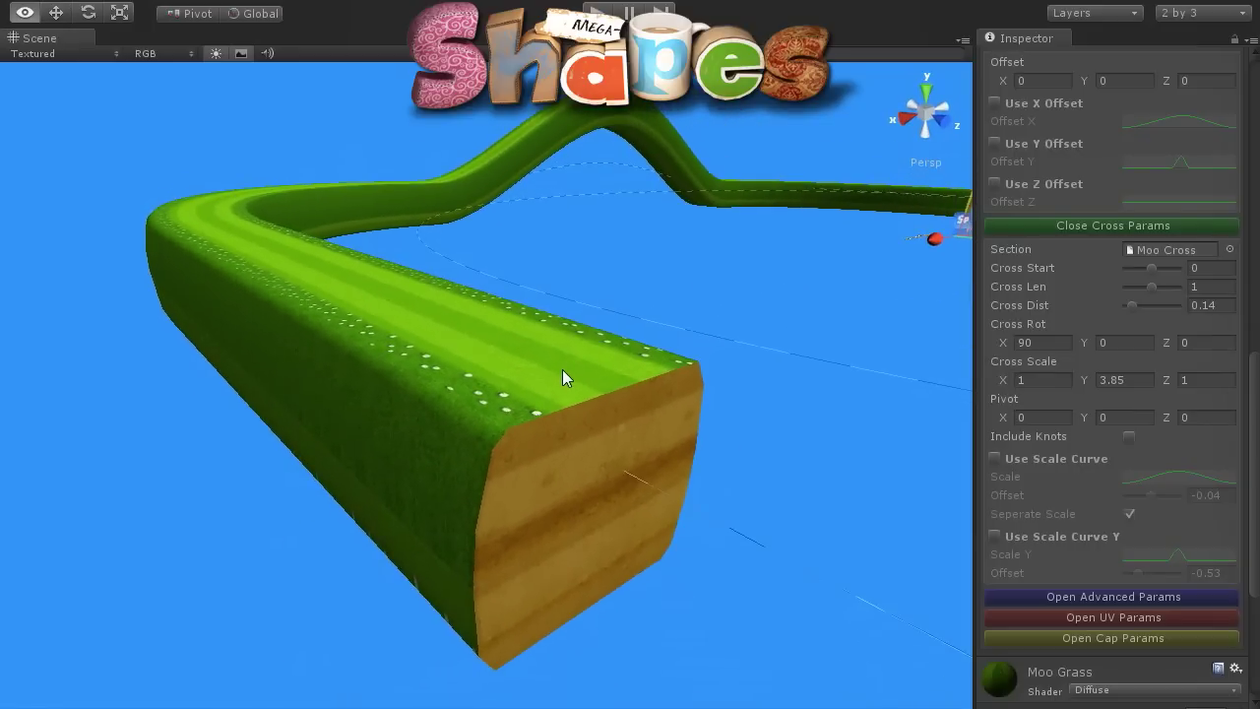
{"action": "left_click_drag", "start_coordinate": [1088, 384], "coordinate": [1008, 380]}
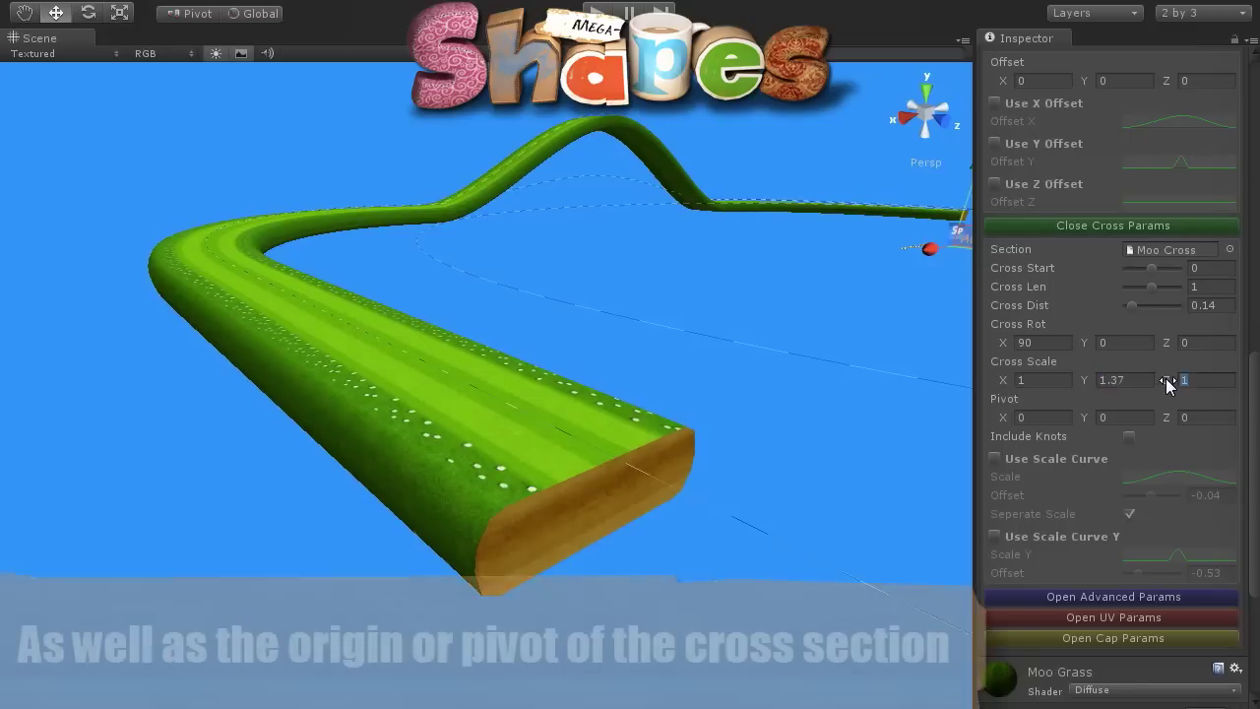
{"action": "left_click_drag", "start_coordinate": [1166, 386], "coordinate": [1088, 425]}
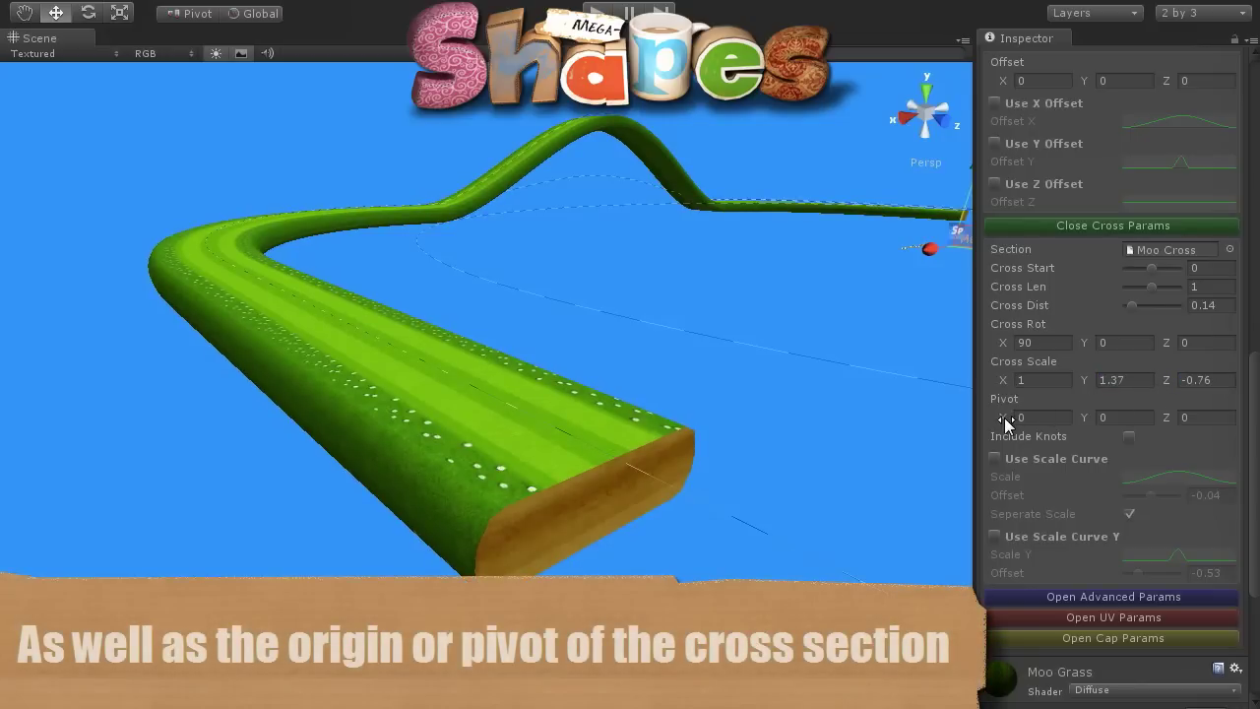
{"action": "mouse_move", "coordinate": [1004, 421]}
{"action": "left_mouse_down"}
{"action": "mouse_move", "coordinate": [1034, 420]}
{"action": "mouse_move", "coordinate": [969, 420]}
{"action": "mouse_move", "coordinate": [1053, 415]}
{"action": "mouse_move", "coordinate": [1026, 417]}
{"action": "mouse_move", "coordinate": [1003, 398]}
{"action": "mouse_move", "coordinate": [1053, 400]}
{"action": "left_mouse_up"}
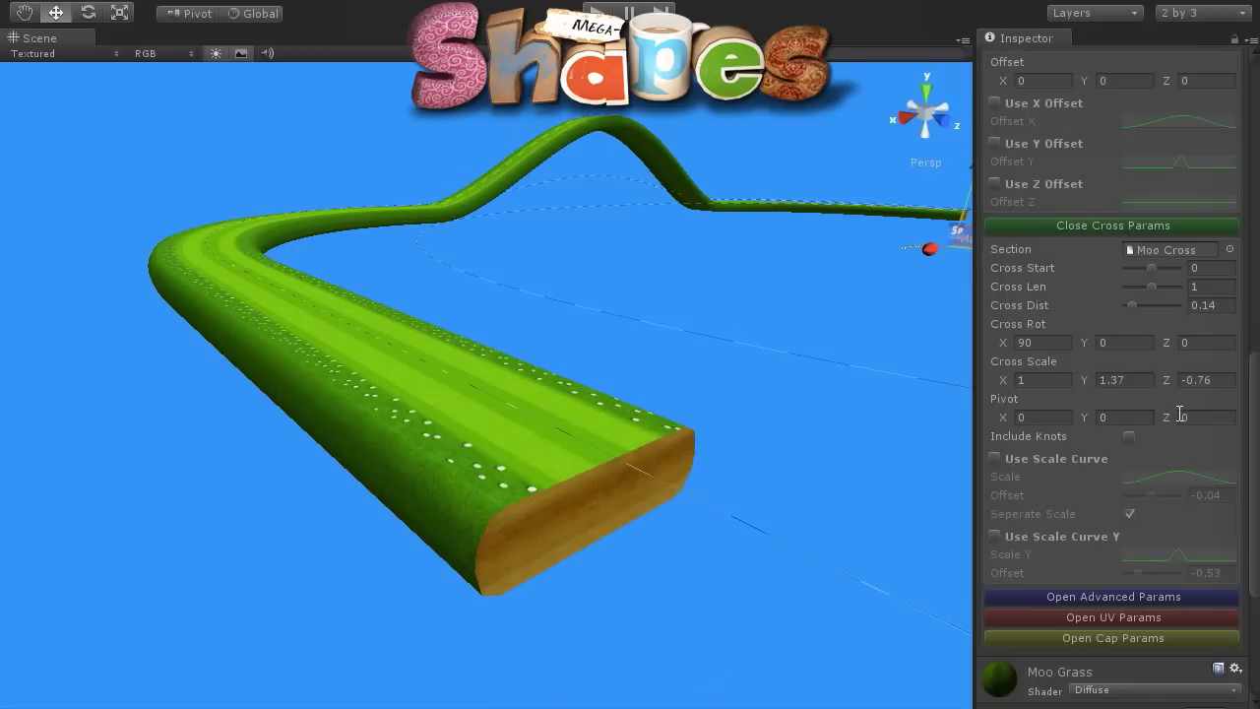
{"action": "mouse_move", "coordinate": [1168, 413]}
{"action": "left_mouse_down"}
{"action": "mouse_move", "coordinate": [1199, 421]}
{"action": "mouse_move", "coordinate": [1163, 410]}
{"action": "mouse_move", "coordinate": [1176, 397]}
{"action": "mouse_move", "coordinate": [1163, 397]}
{"action": "left_mouse_up"}
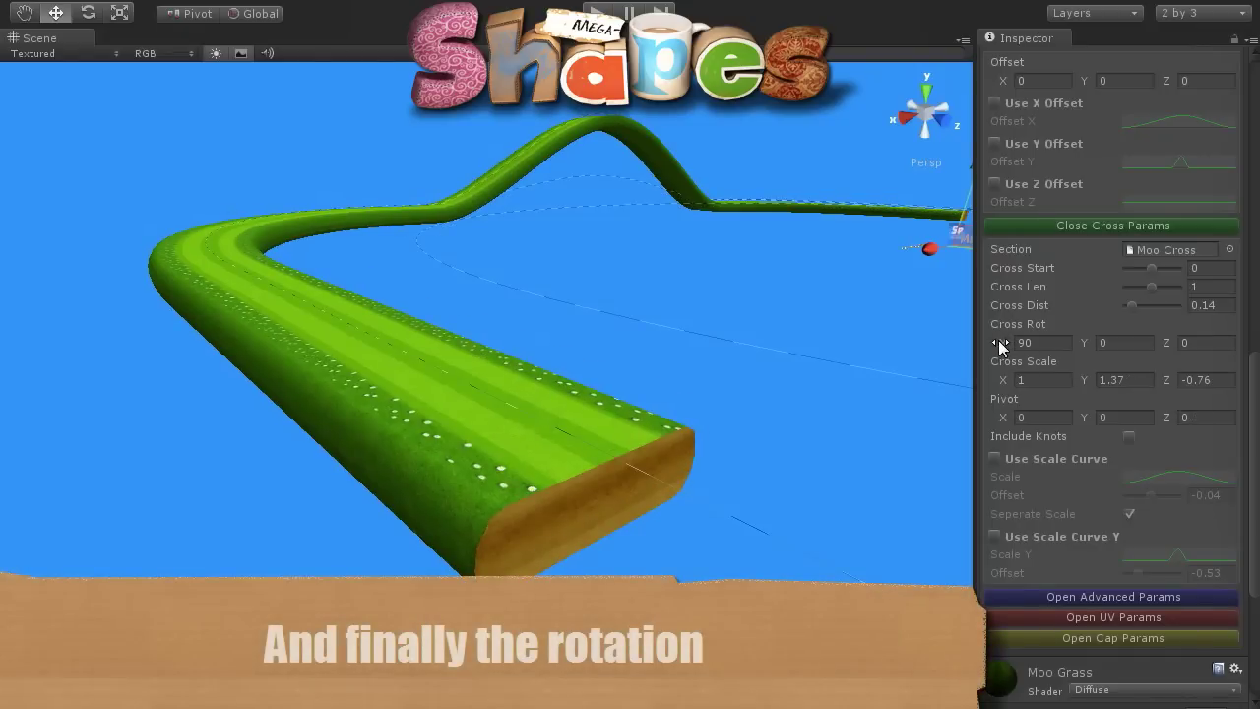
{"action": "mouse_move", "coordinate": [1069, 346]}
{"action": "left_mouse_down"}
{"action": "mouse_move", "coordinate": [486, 361]}
{"action": "mouse_move", "coordinate": [1024, 323]}
{"action": "mouse_move", "coordinate": [1120, 277]}
{"action": "mouse_move", "coordinate": [720, 275]}
{"action": "mouse_move", "coordinate": [551, 247]}
{"action": "mouse_move", "coordinate": [296, 259]}
{"action": "mouse_move", "coordinate": [305, 262]}
{"action": "left_mouse_up"}
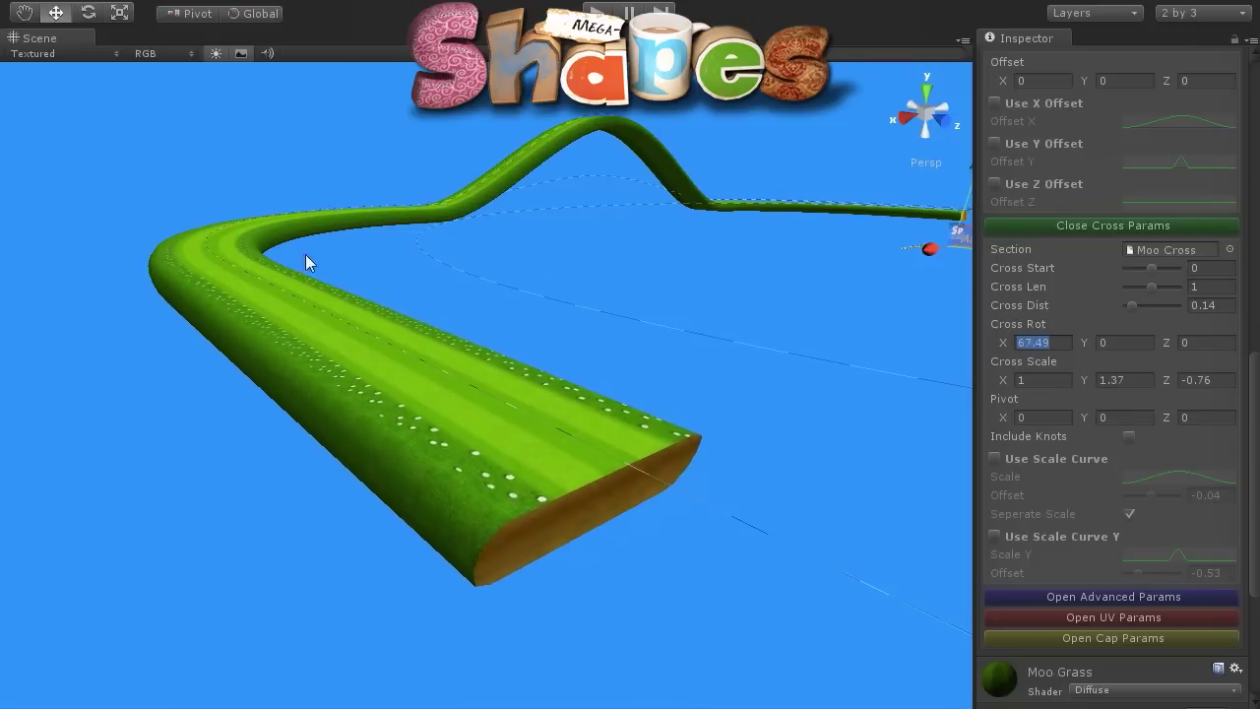
{"action": "type", "text": "90"}
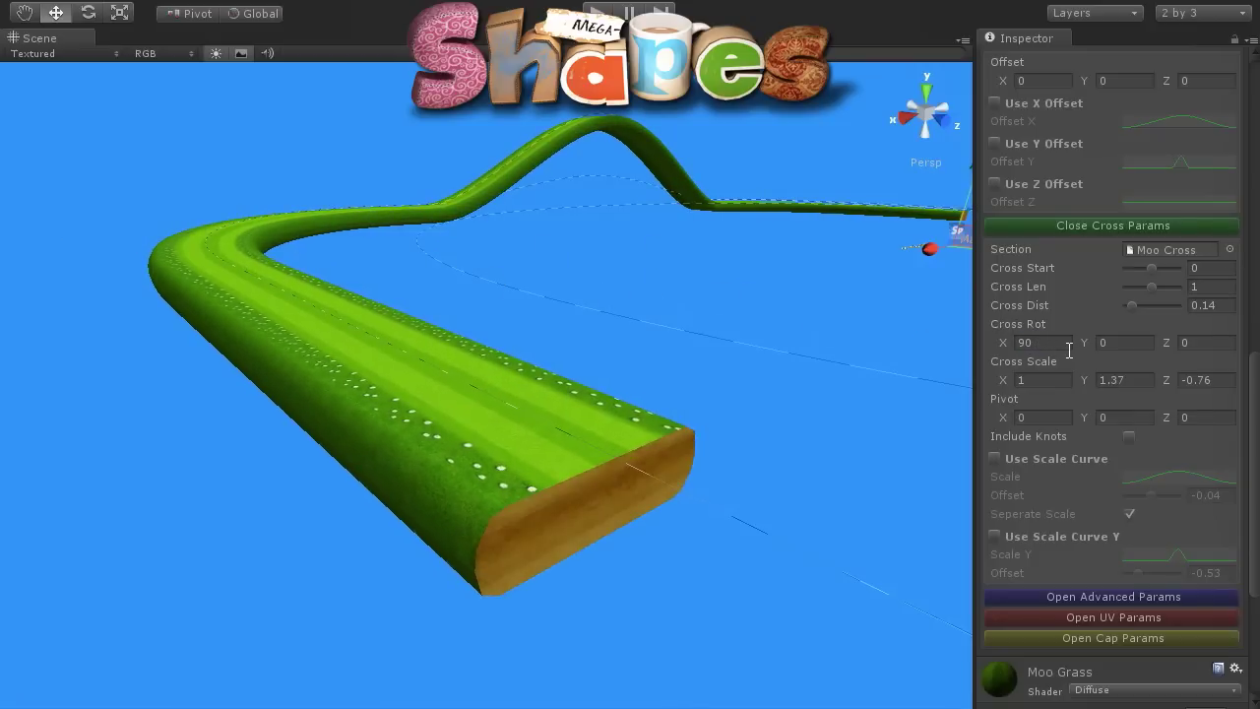
{"action": "mouse_move", "coordinate": [1085, 345]}
{"action": "left_mouse_down"}
{"action": "mouse_move", "coordinate": [1151, 352]}
{"action": "mouse_move", "coordinate": [1064, 346]}
{"action": "mouse_move", "coordinate": [1095, 343]}
{"action": "left_mouse_up"}
{"action": "mouse_move", "coordinate": [1174, 344]}
{"action": "left_mouse_down"}
{"action": "mouse_move", "coordinate": [1191, 344]}
{"action": "mouse_move", "coordinate": [1063, 230]}
{"action": "mouse_move", "coordinate": [1139, 249]}
{"action": "left_mouse_up"}
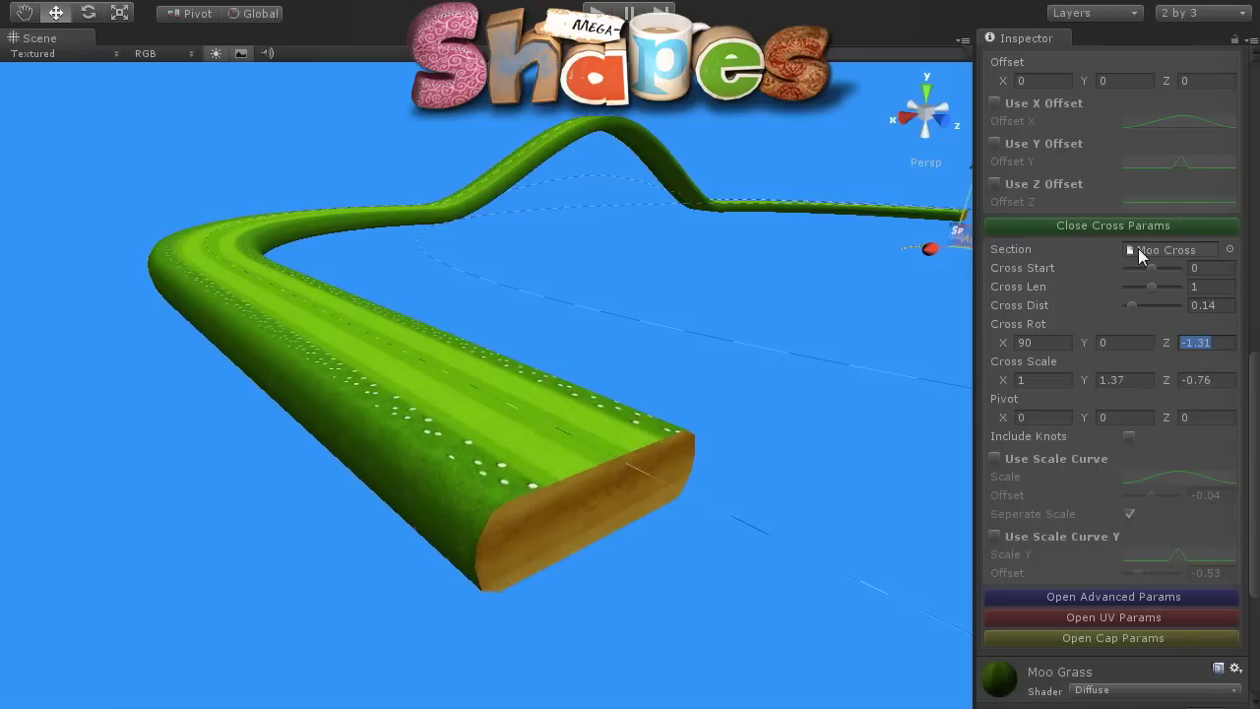
{"action": "type", "text": "0"}
{"action": "key", "text": "Return"}
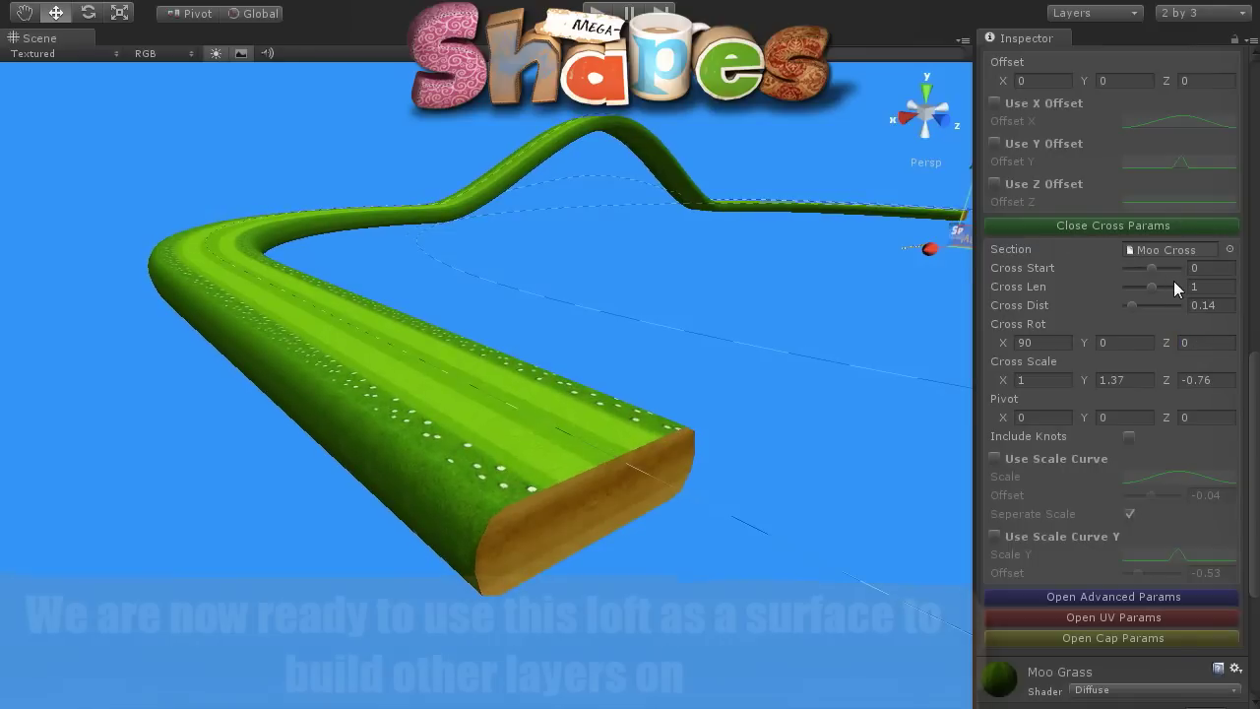
{"action": "scroll", "coordinate": [1112, 429], "scroll_direction": "down", "scroll_amount": 5}
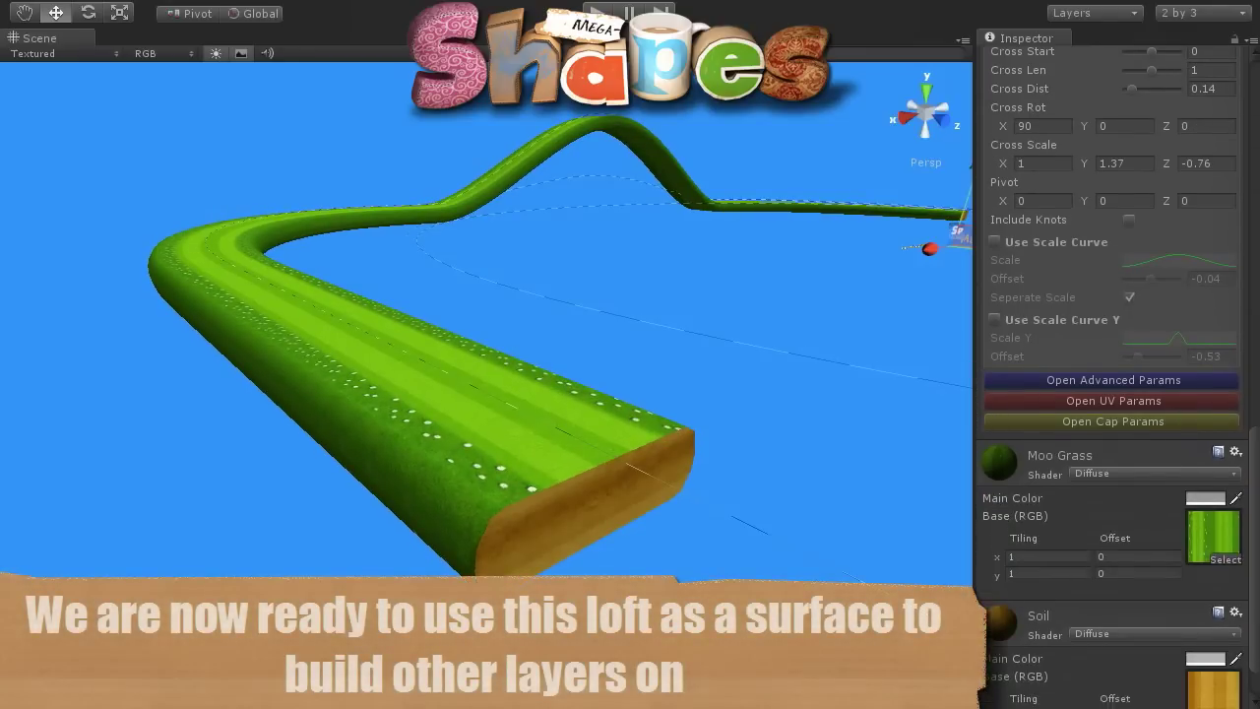
{"action": "scroll", "coordinate": [1112, 428], "scroll_direction": "up", "scroll_amount": 4}
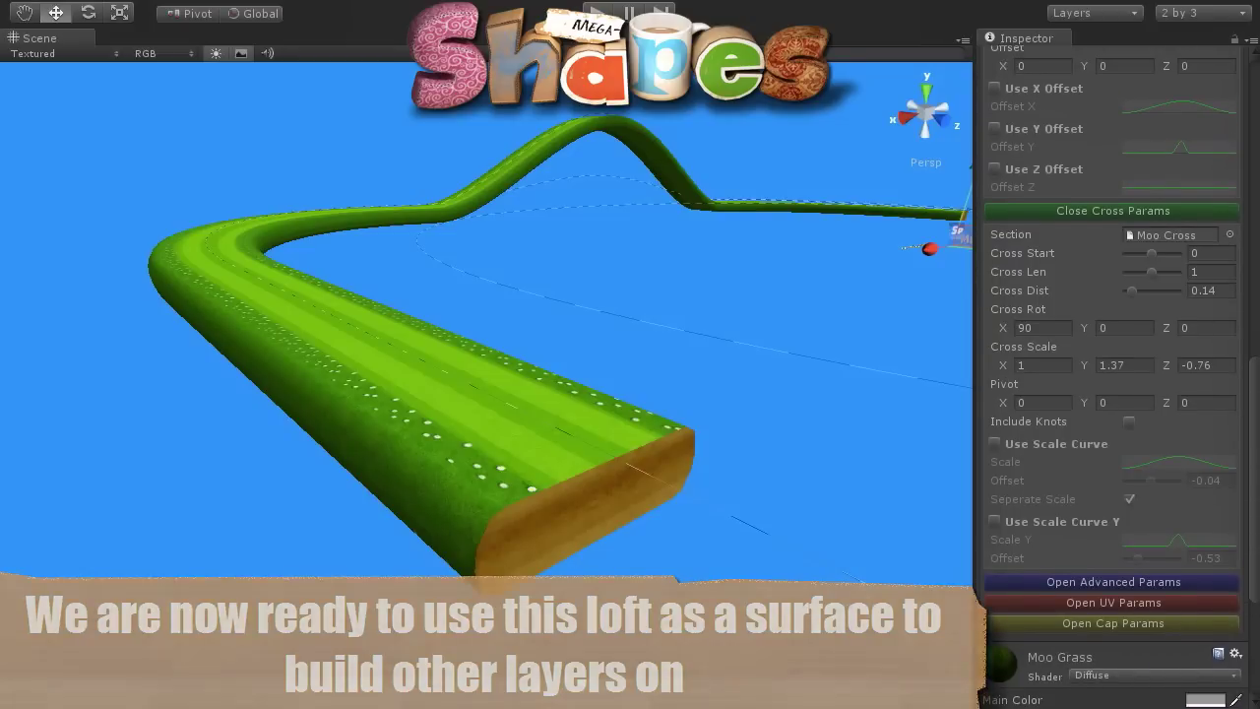
{"action": "scroll", "coordinate": [1221, 423], "scroll_direction": "up", "scroll_amount": 1}
{"action": "left_click_drag", "start_coordinate": [520, 356], "coordinate": [722, 370], "text": "alt"}
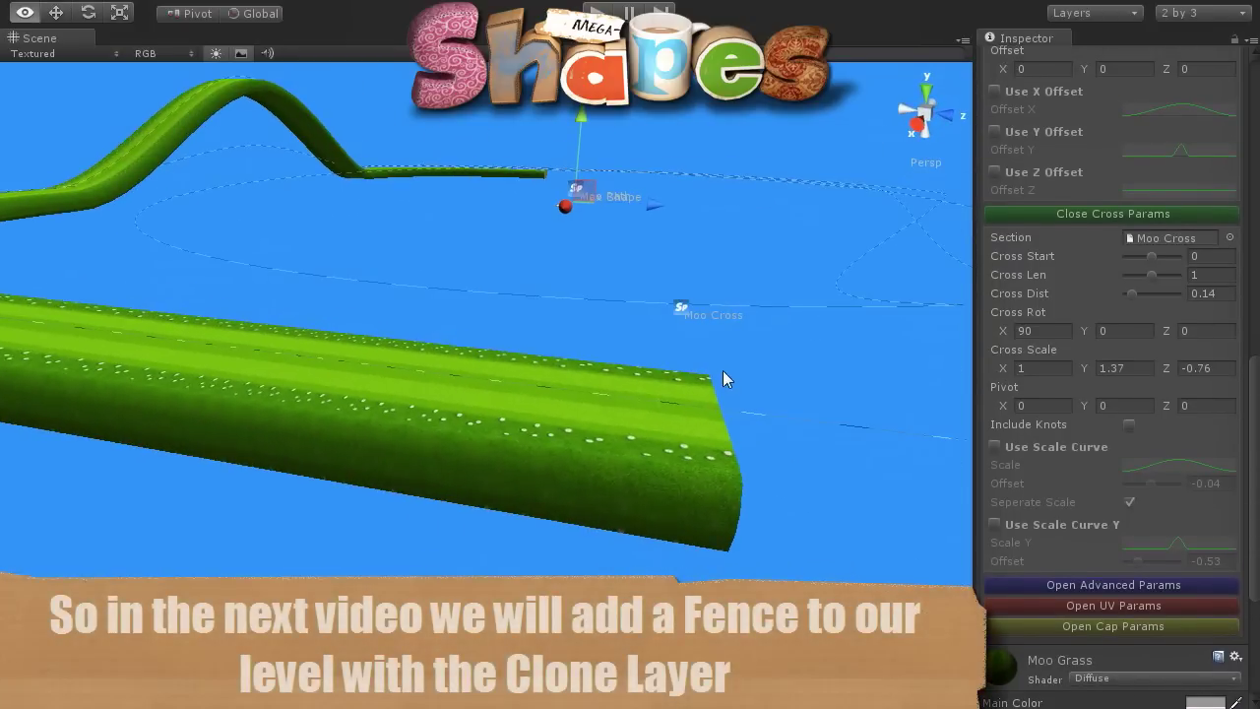
{"action": "left_click_drag", "start_coordinate": [405, 393], "coordinate": [973, 544], "text": "alt"}
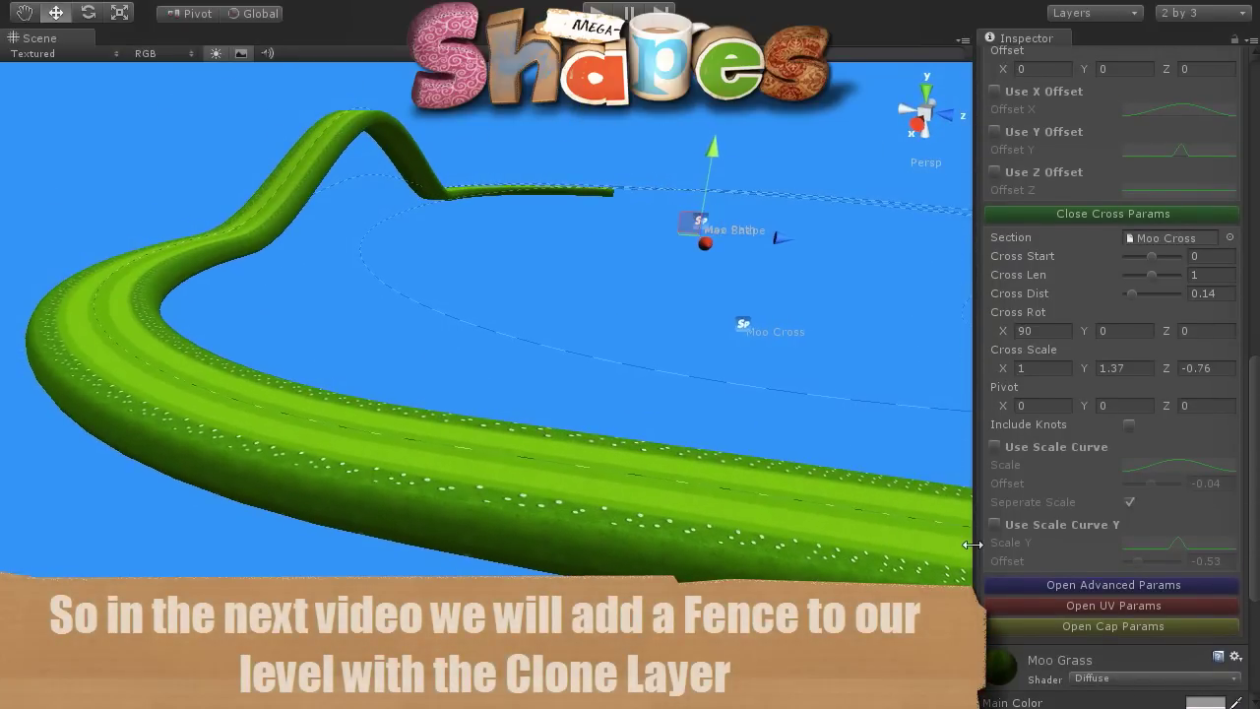